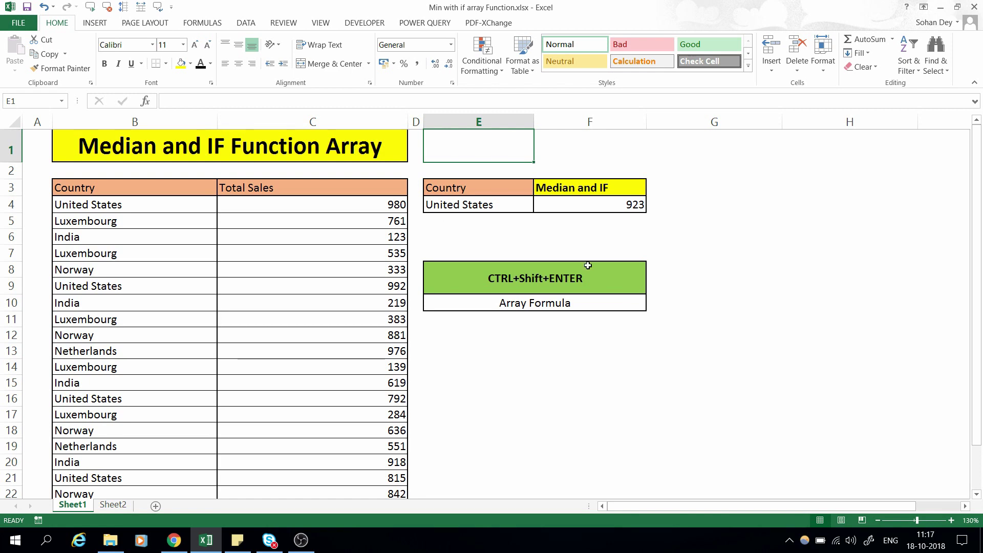
# - Review the F4 median formula, the E4 country, and the Country and Total Sales ranges
pyautogui.click(553, 209)
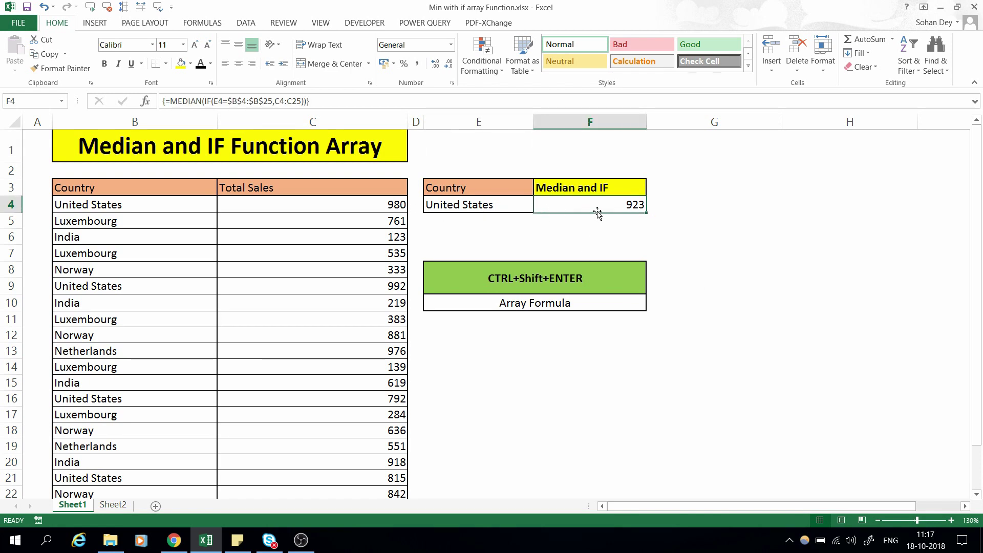
pyautogui.press('Right')
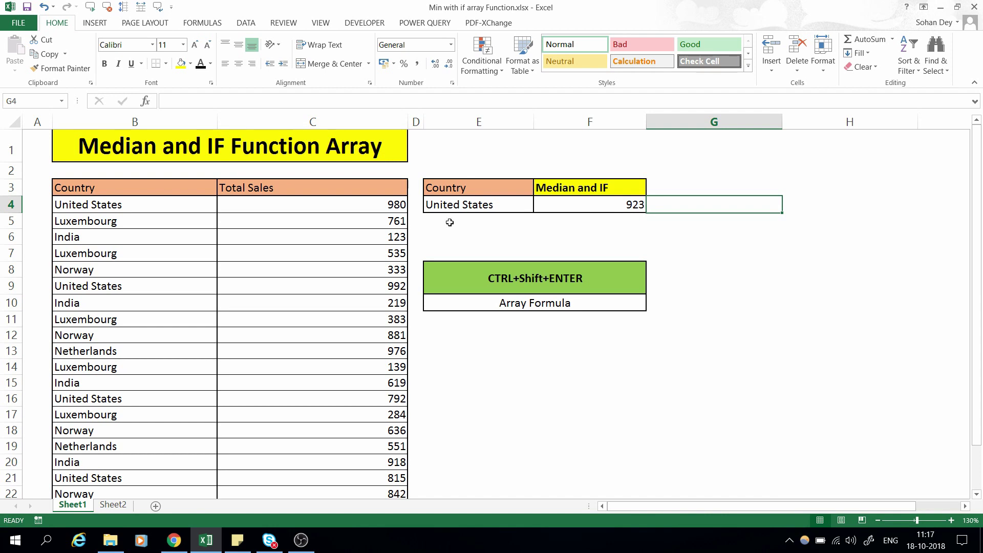
pyautogui.moveTo(374, 206); pyautogui.dragTo(377, 463)
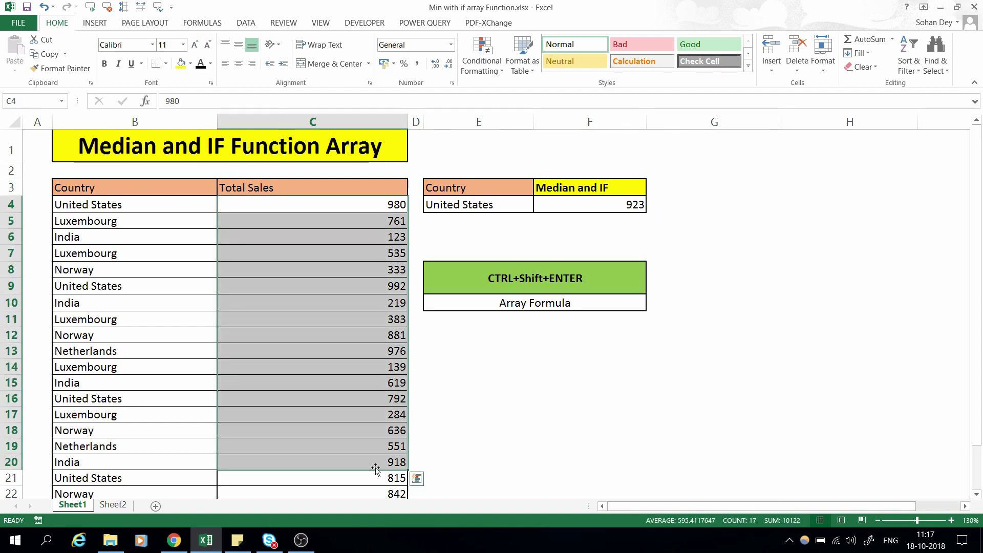
pyautogui.click(394, 244)
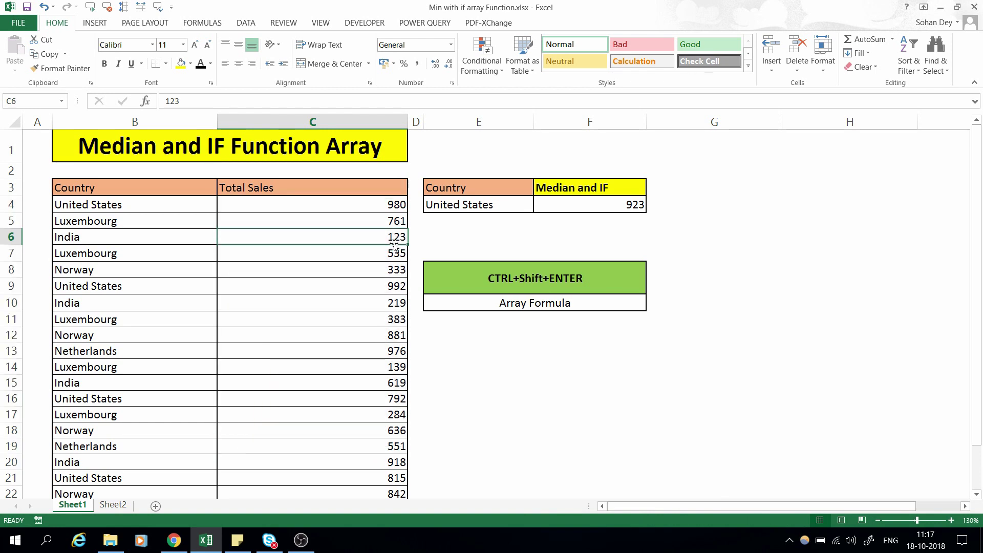
pyautogui.click(488, 205)
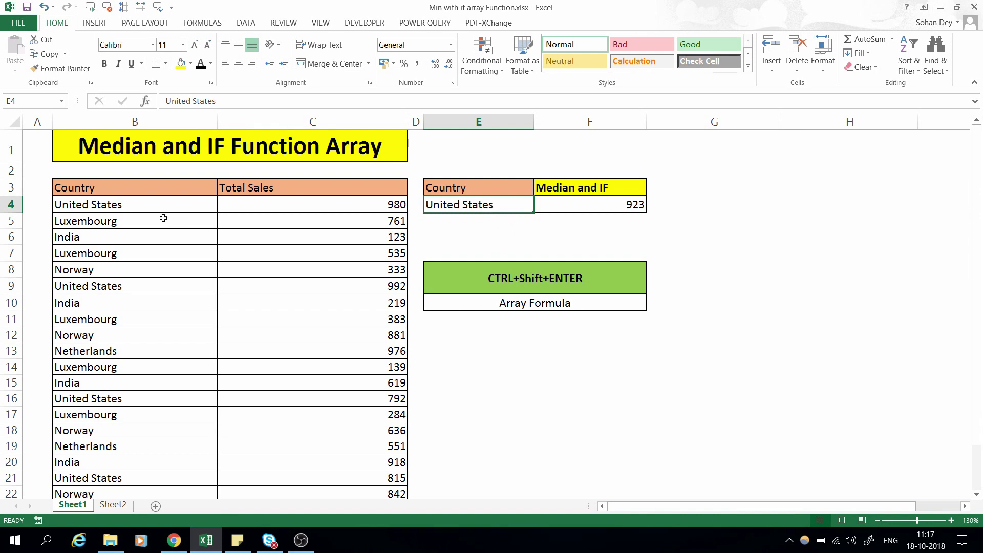
pyautogui.moveTo(162, 202); pyautogui.dragTo(119, 462)
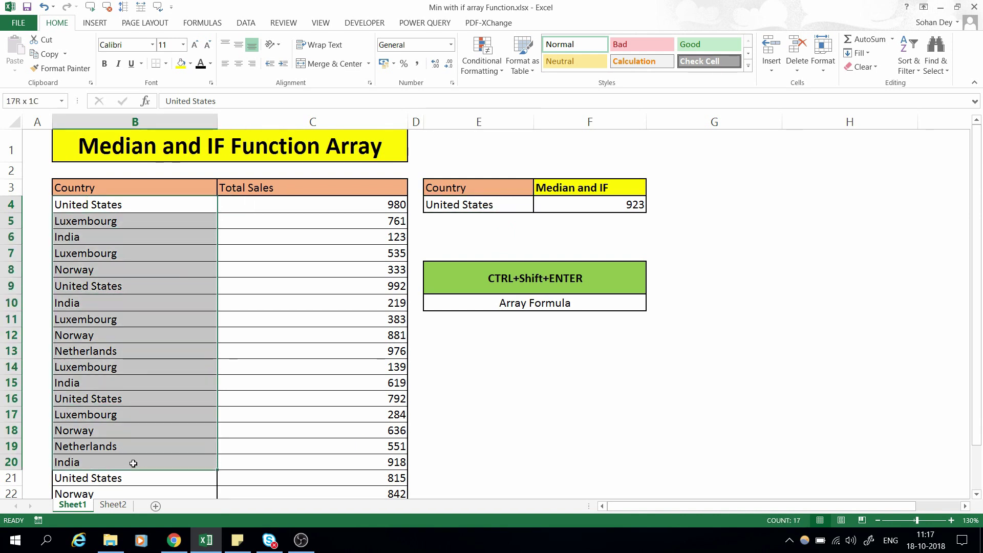
pyautogui.moveTo(370, 203)
pyautogui.mouseDown()
pyautogui.moveTo(377, 280)
pyautogui.moveTo(355, 476)
pyautogui.mouseUp()
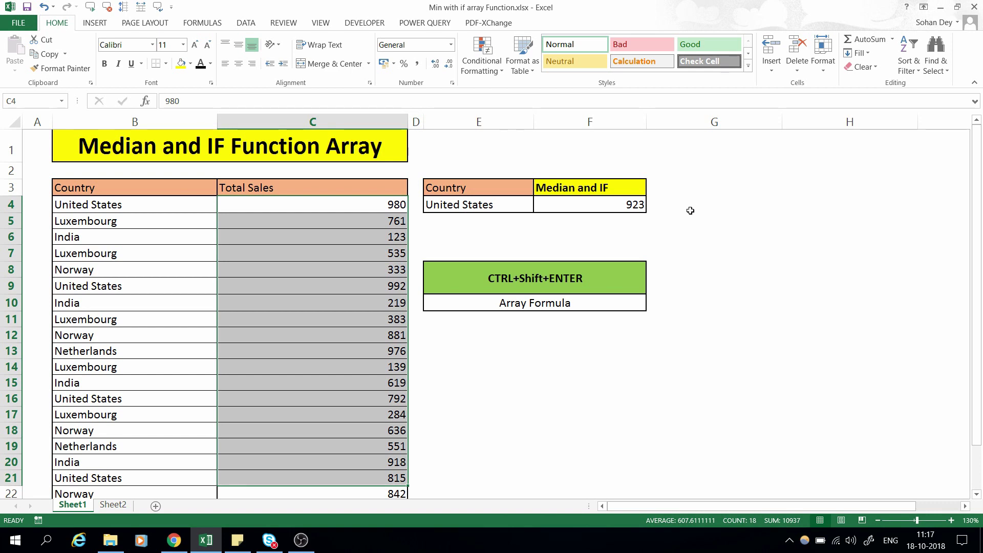
pyautogui.click(630, 202)
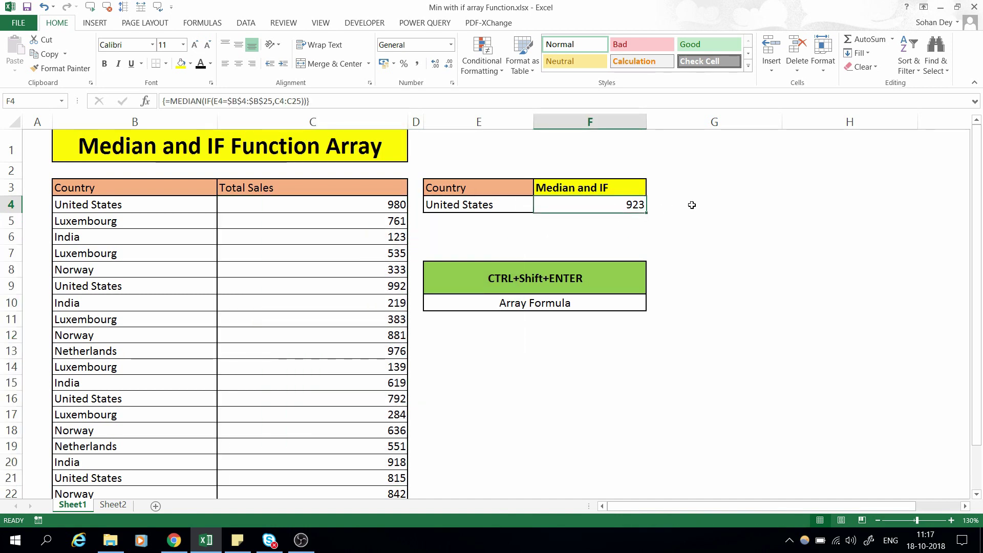
pyautogui.press('Left')
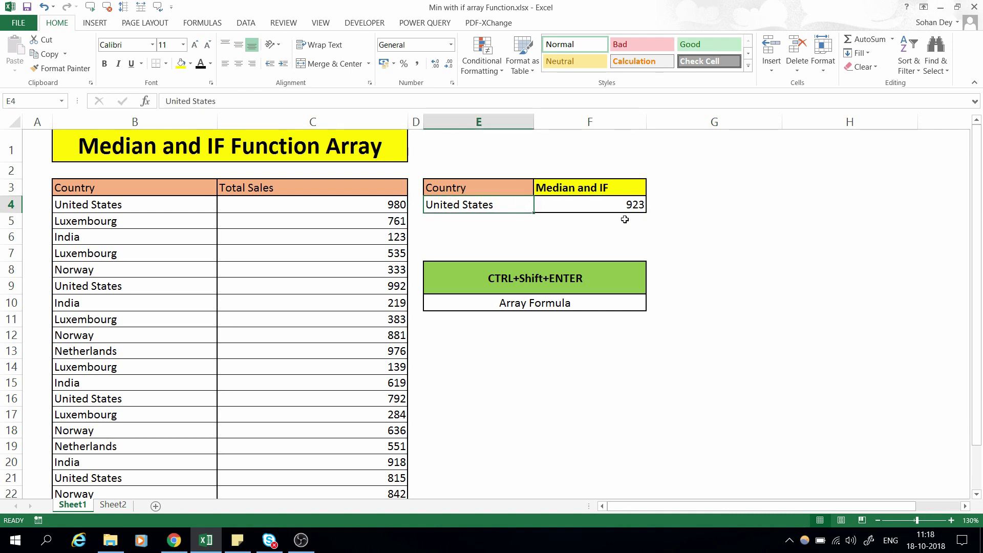
# - Select the row 3 header row and turn on filters with Ctrl+Shift+L
pyautogui.click(641, 207)
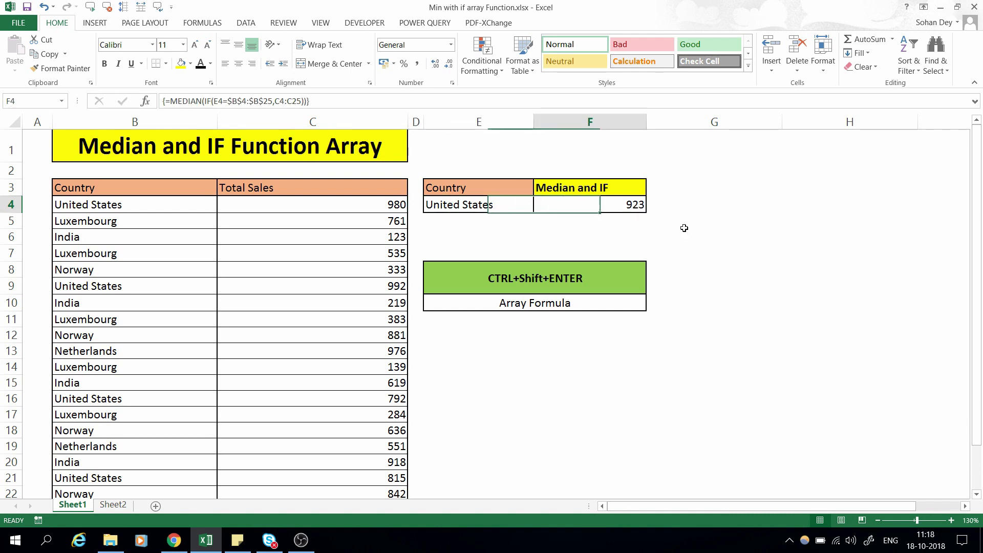
pyautogui.click(367, 191)
pyautogui.hotkey('shift', 'space')
pyautogui.hotkey('ctrl', 'shift', 'l')
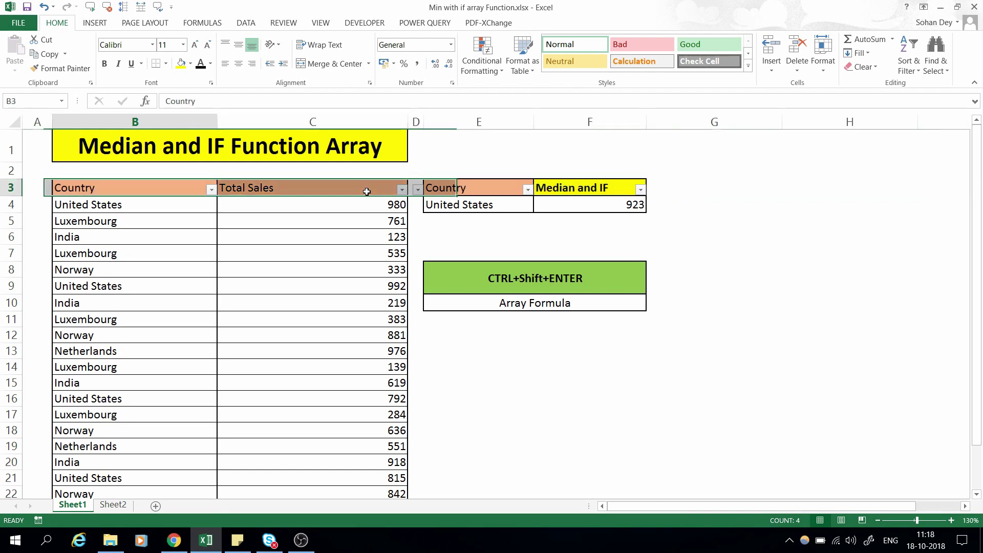
pyautogui.press('Left')
# - Filter Country to United States only and select its visible sales values
pyautogui.hotkey('alt', 'Down')
pyautogui.press('Down')
pyautogui.press('Down')
pyautogui.press('Down')
pyautogui.press('Down')
pyautogui.press('Down')
pyautogui.press('space')
pyautogui.press('Down')
pyautogui.press('Down')
pyautogui.press('Down')
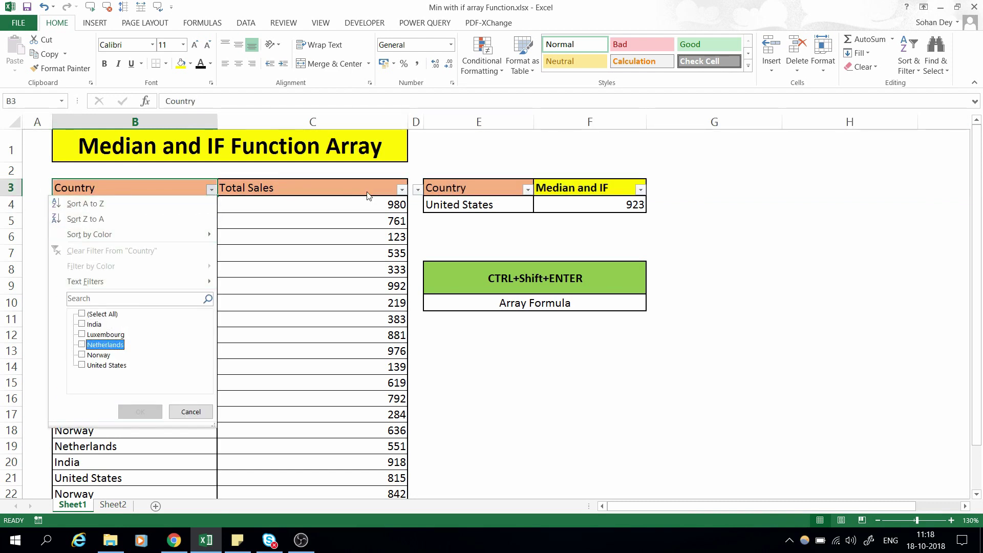
pyautogui.press('Down')
pyautogui.press('Down')
pyautogui.press('space')
pyautogui.press('Return')
pyautogui.press('Right')
pyautogui.press('Down')
pyautogui.hotkey('ctrl', 'shift', 'Down')
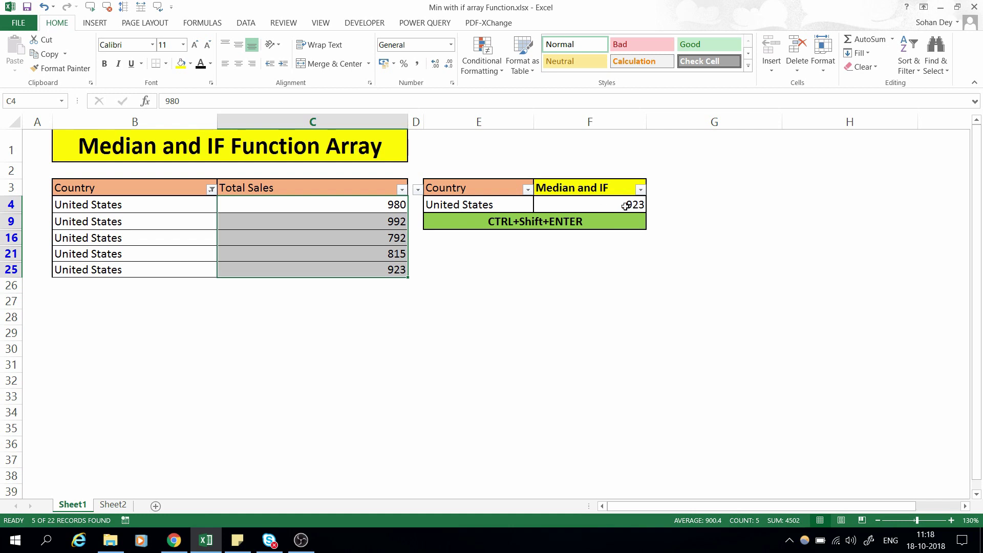
# - Enter India as the country criterion in E4
pyautogui.click(498, 206)
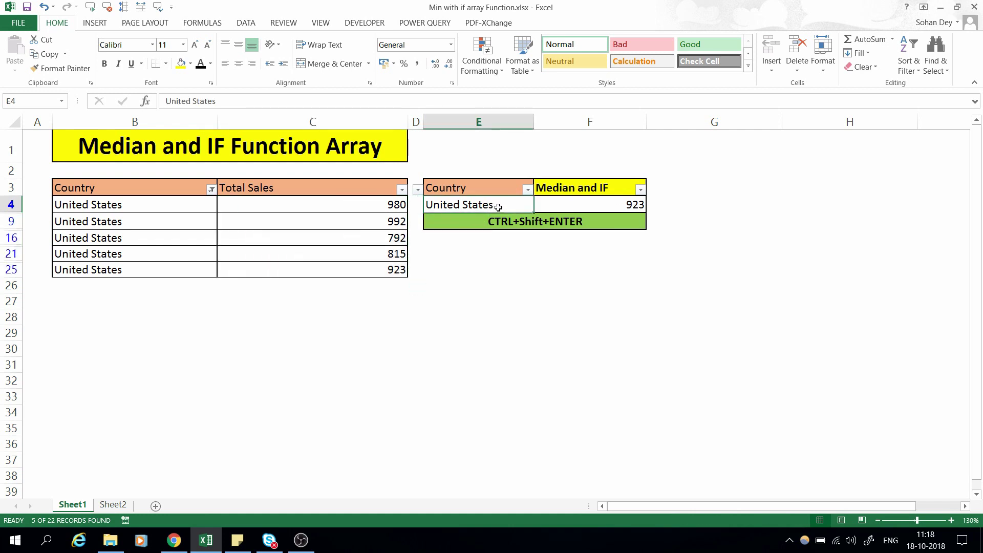
pyautogui.write('India')
pyautogui.press('Return')
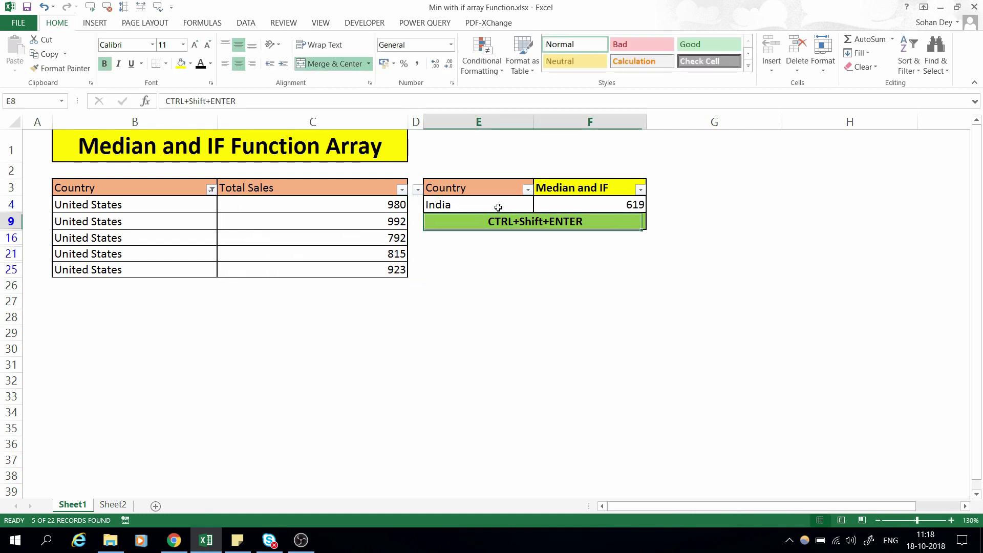
pyautogui.press('Up')
pyautogui.press('Up')
pyautogui.press('Left')
pyautogui.press('Left')
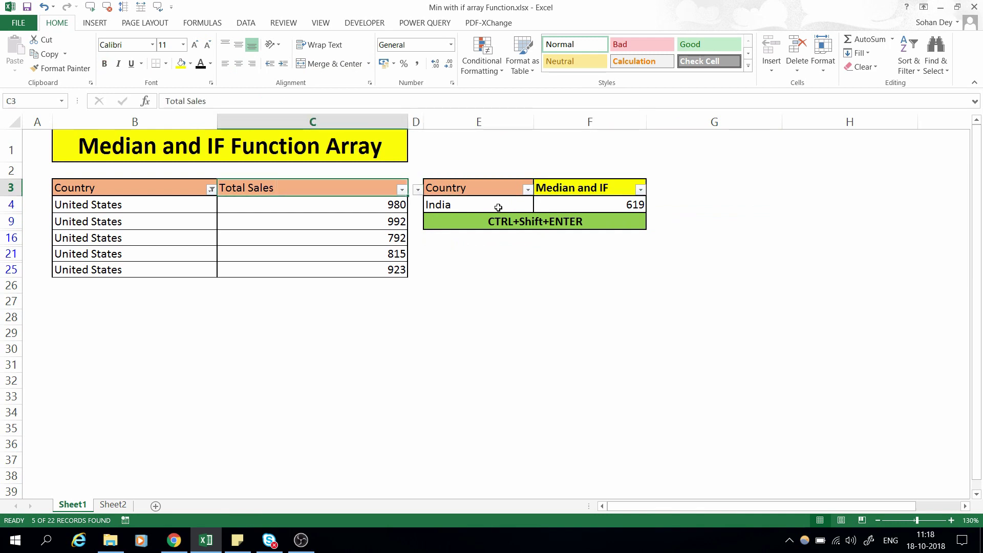
pyautogui.press('Left')
# - Filter the Country column to show only India rows
pyautogui.hotkey('alt', 'Down')
pyautogui.press('Down')
pyautogui.press('Tab')
pyautogui.press('Down')
pyautogui.press('Down')
pyautogui.press('Down')
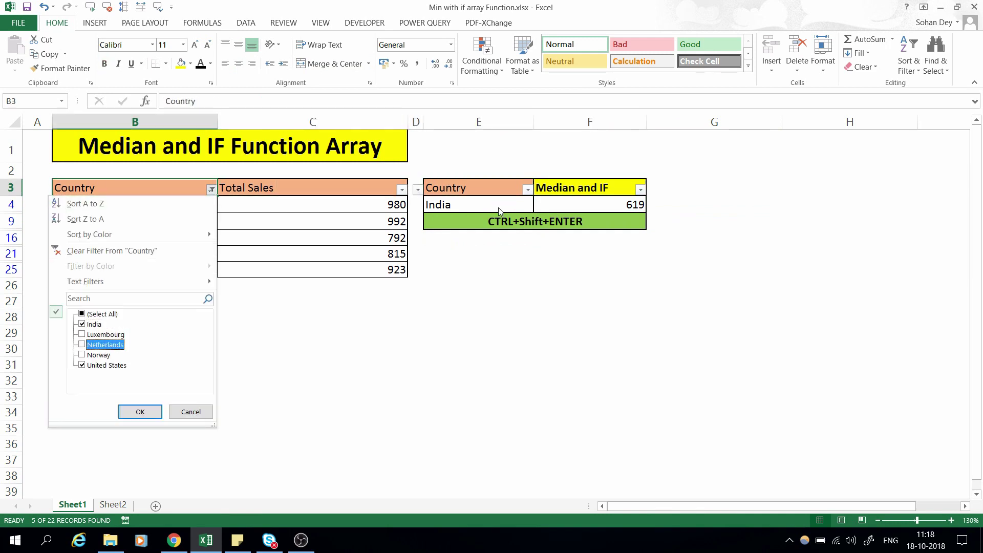
pyautogui.press('Down')
pyautogui.press('Down')
pyautogui.press('space')
pyautogui.press('Return')
pyautogui.press('Down')
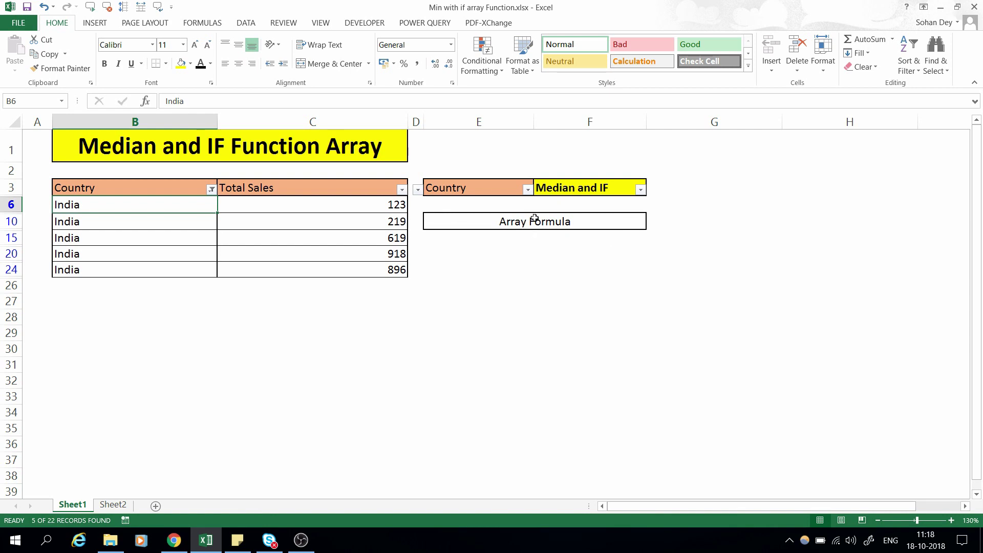
# - Check India's sales 619, 918 and 896 against median 619, then remove the filter
pyautogui.click(391, 239)
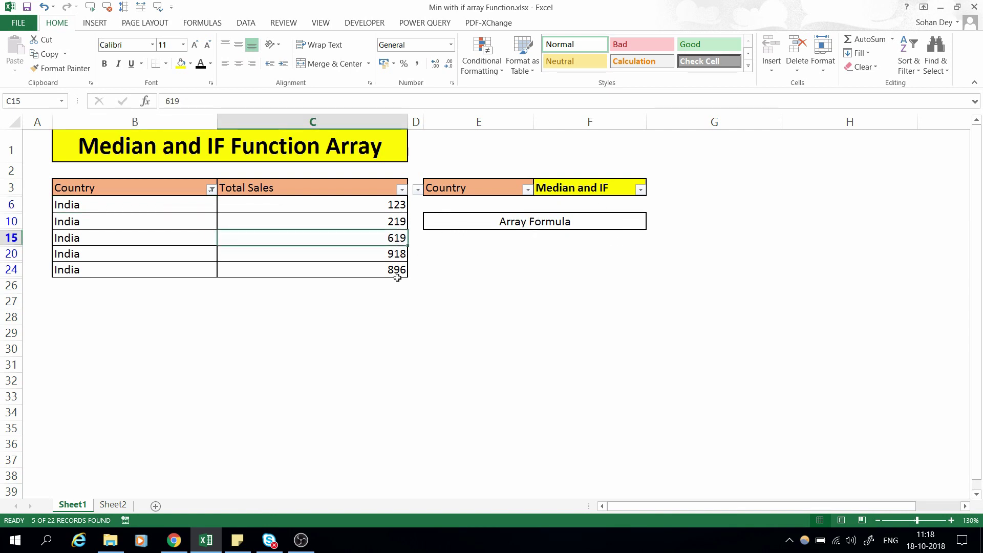
pyautogui.click(400, 256)
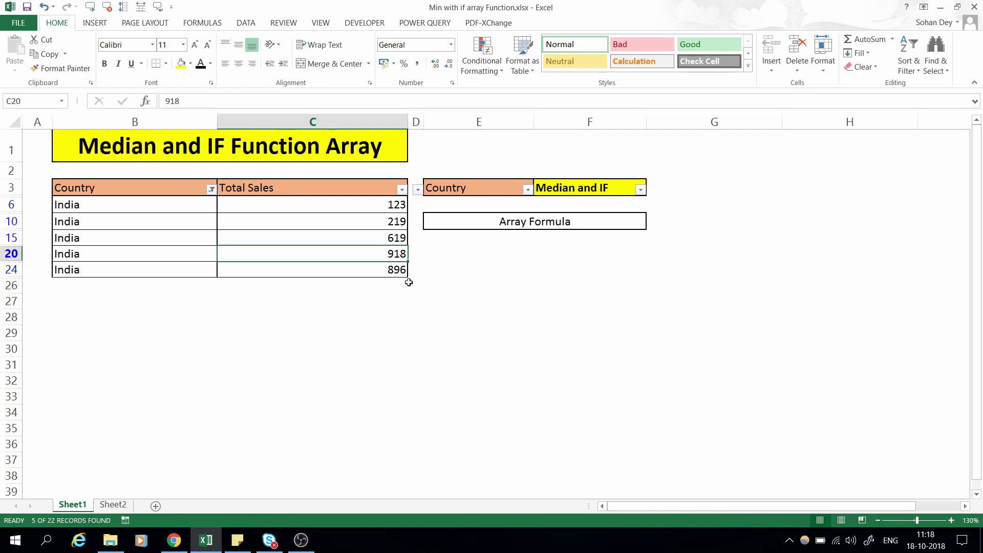
pyautogui.click(396, 270)
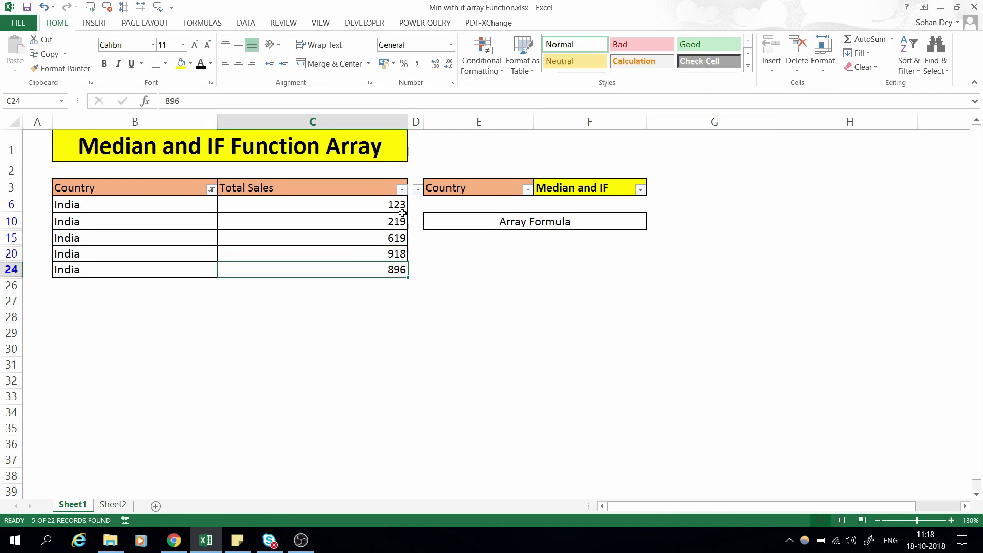
pyautogui.moveTo(402, 205); pyautogui.dragTo(411, 221)
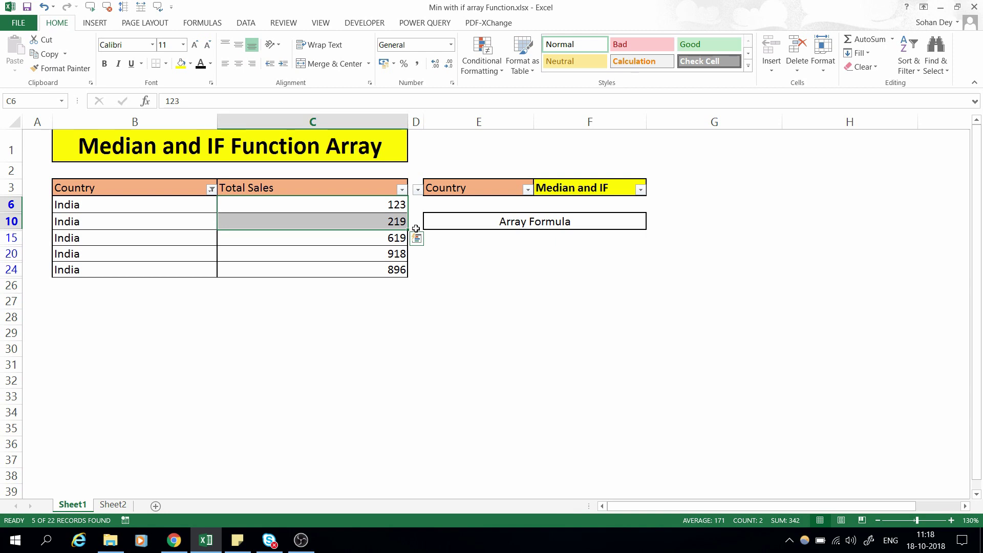
pyautogui.click(401, 235)
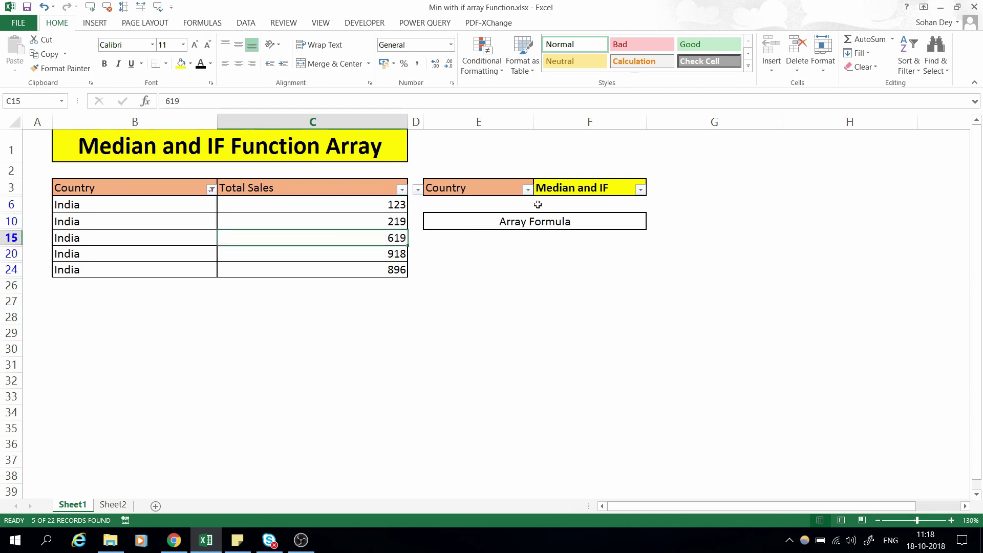
pyautogui.click(334, 188)
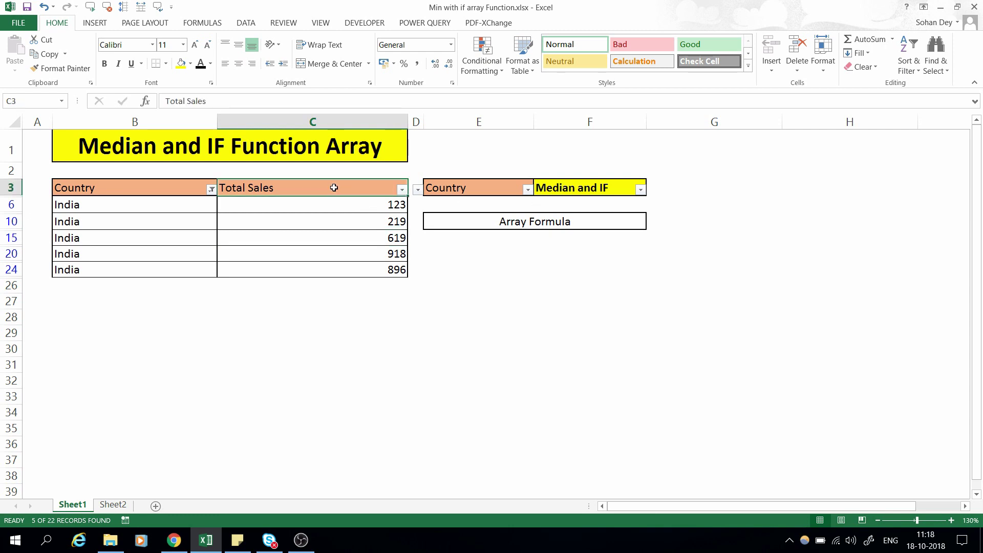
pyautogui.hotkey('ctrl', 'shift', 'l')
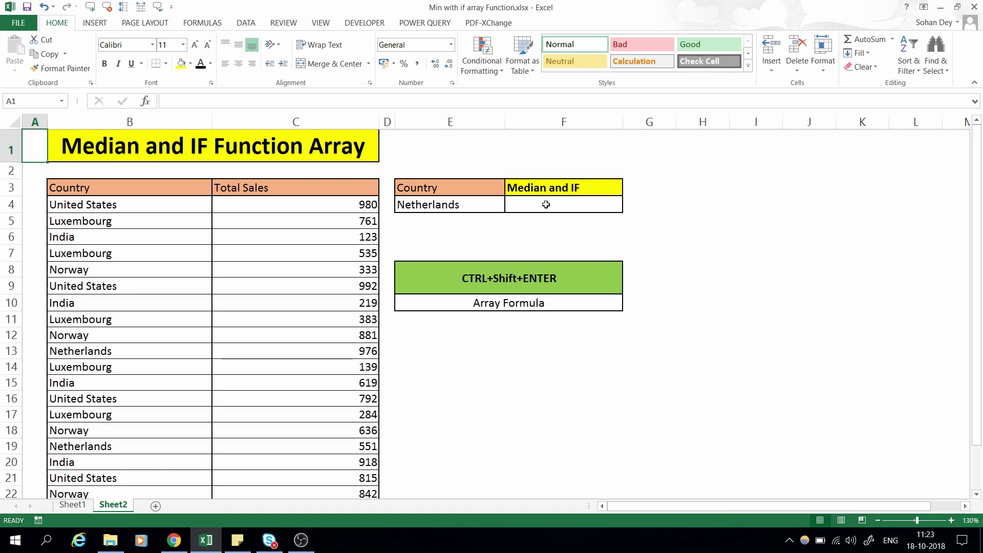
# - Start the formula =MEDIAN(IF(E4= in cell F4
pyautogui.click(259, 214)
pyautogui.click(530, 204)
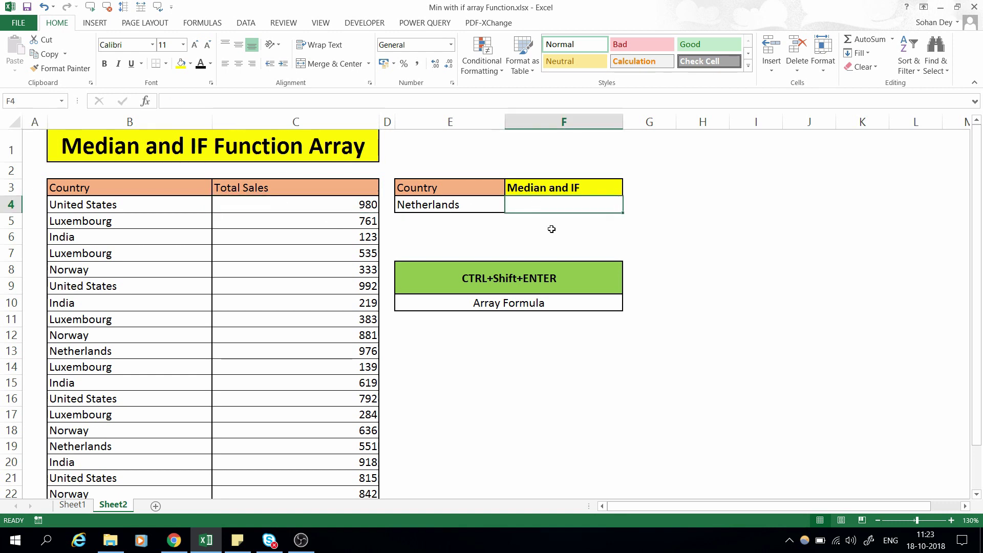
pyautogui.write('=')
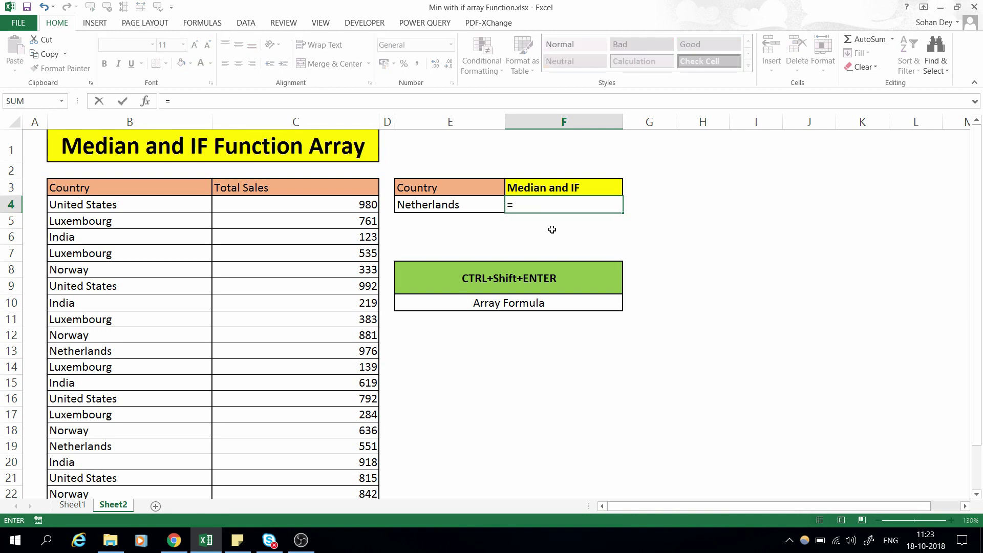
pyautogui.write('medi')
pyautogui.press('Tab')
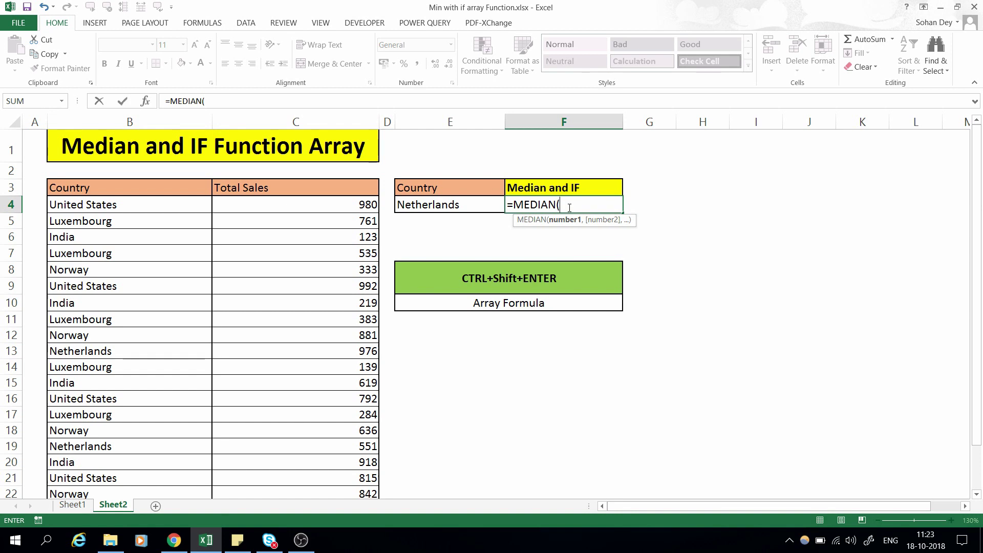
pyautogui.write('if')
pyautogui.press('Tab')
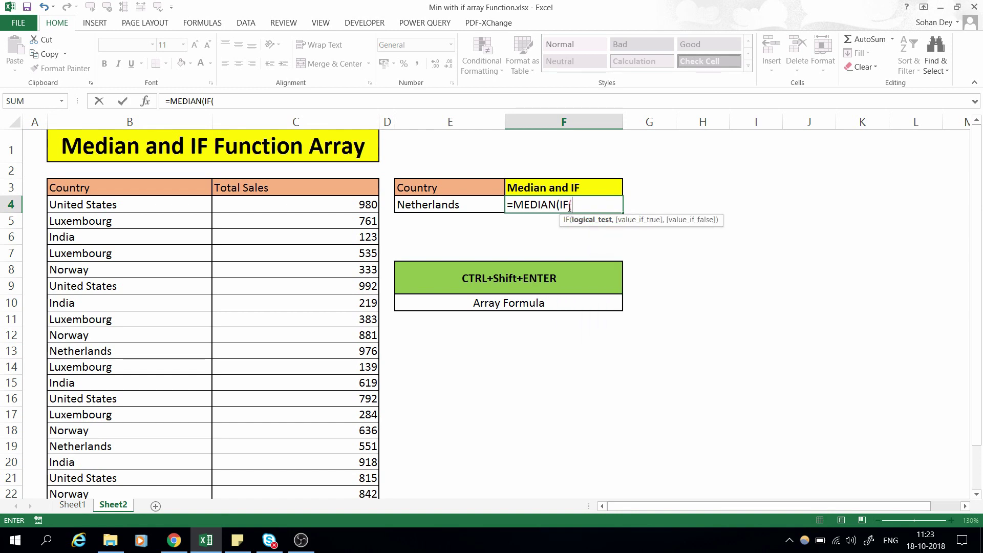
pyautogui.press('Left')
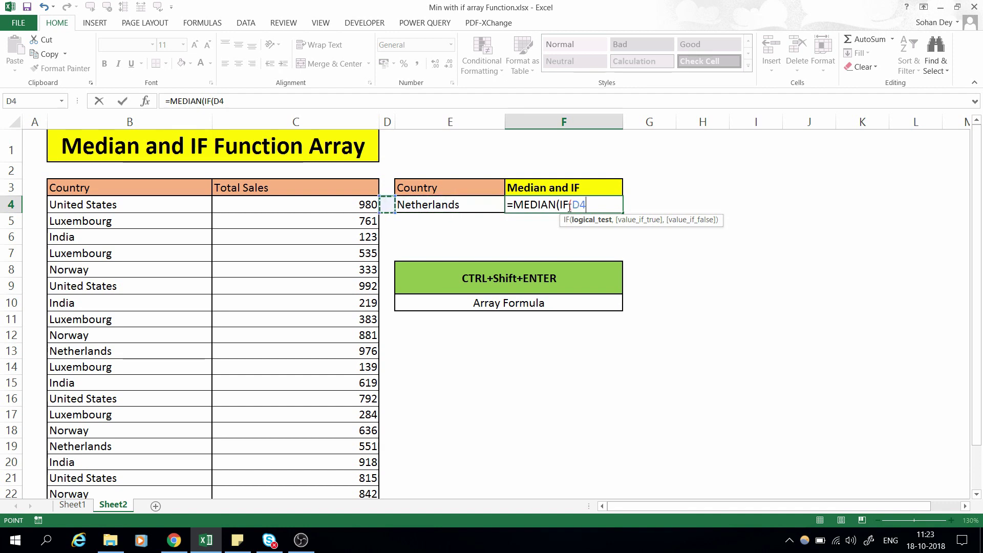
pyautogui.write('=')
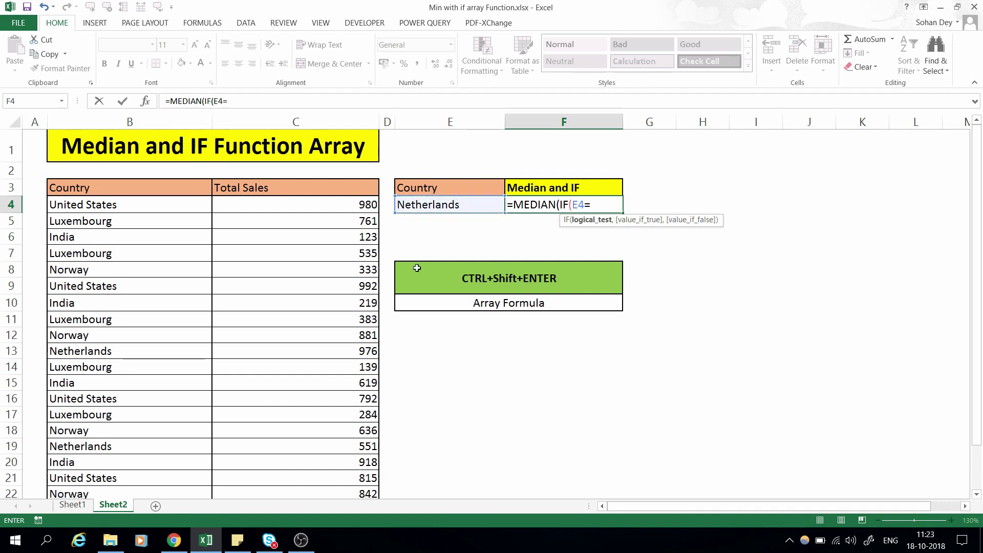
# - Complete it with ranges B4:B25 and C4:C25, close brackets, and enter it normally
pyautogui.click(125, 205)
pyautogui.hotkey('ctrl', 'shift', 'Down')
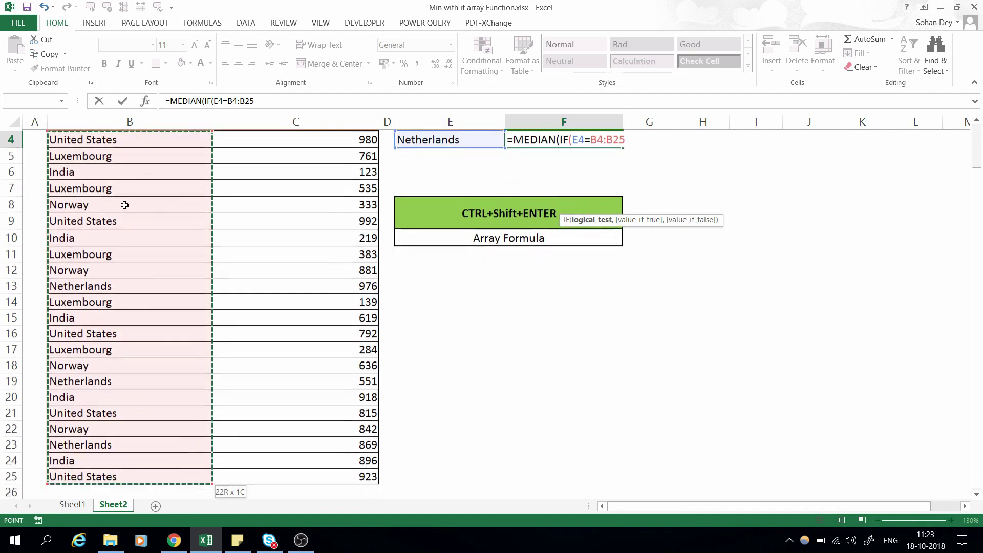
pyautogui.write(',')
pyautogui.scroll(1, 124, 205)
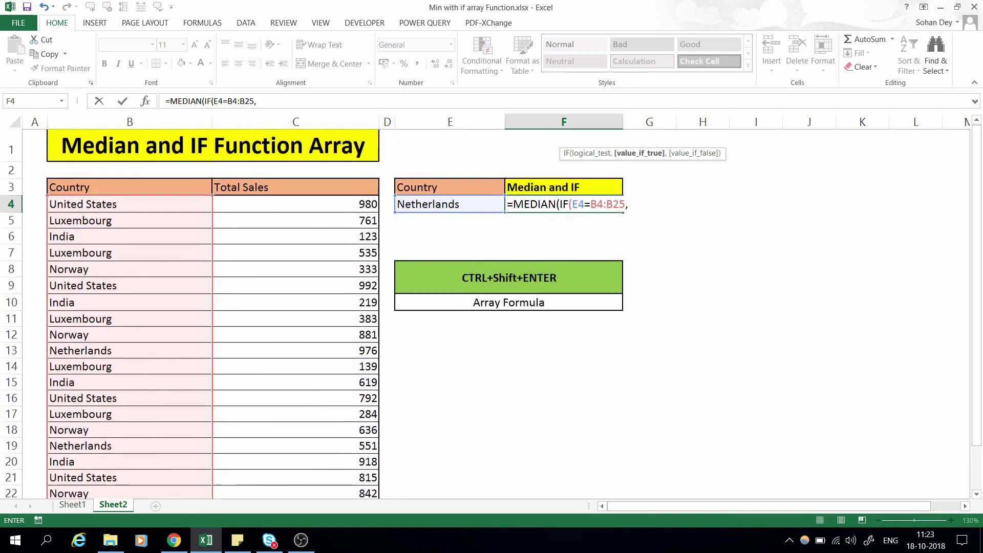
pyautogui.click(272, 197)
pyautogui.hotkey('ctrl', 'shift', 'Down')
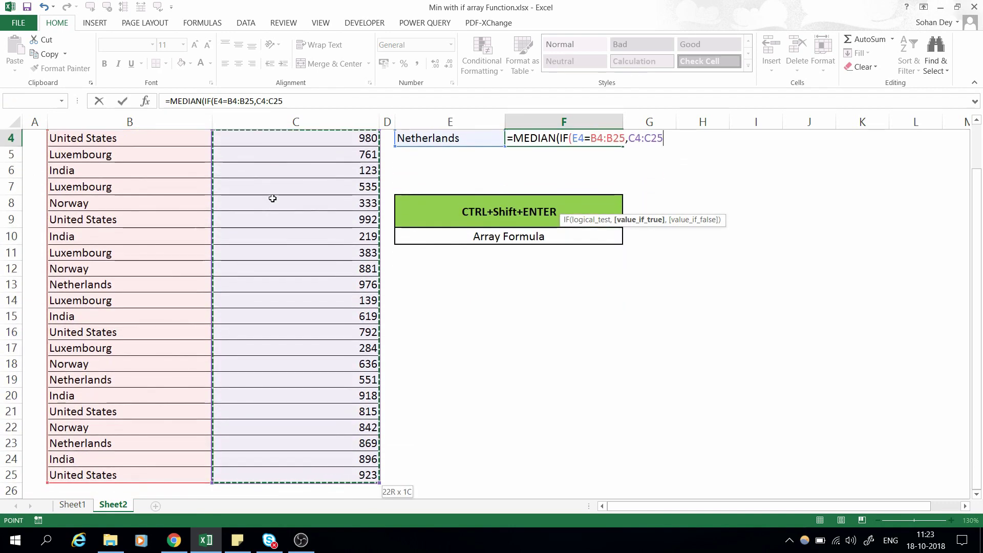
pyautogui.write('))')
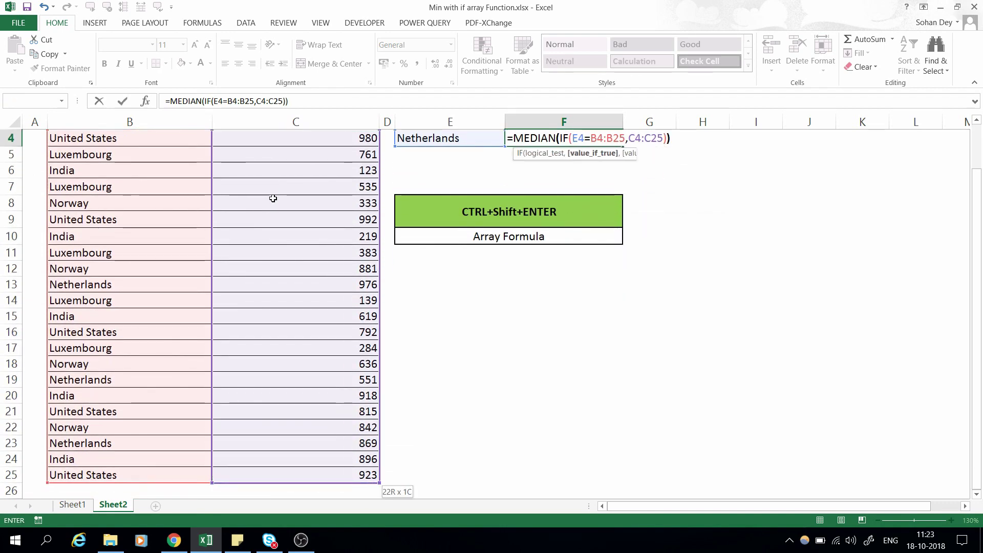
pyautogui.press('Return')
pyautogui.press('Up')
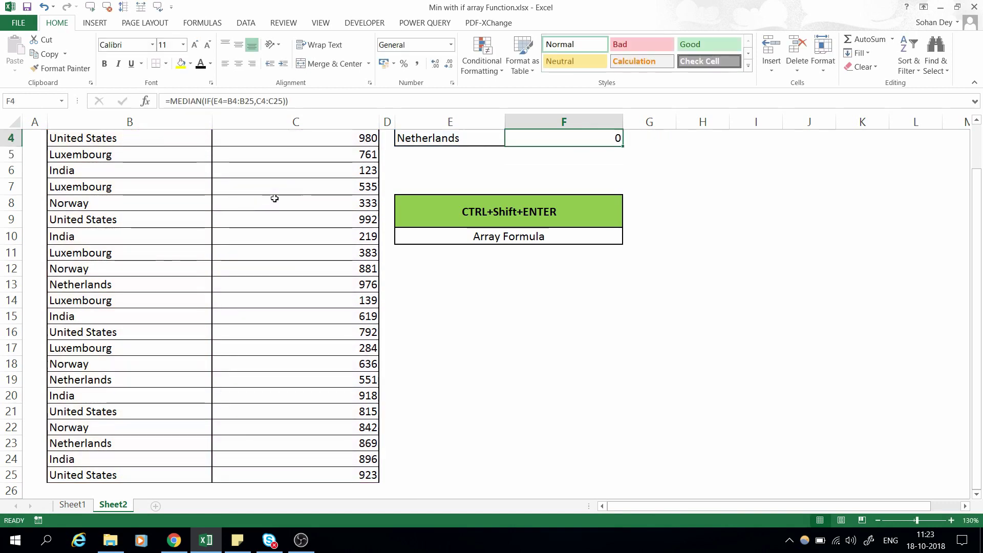
pyautogui.scroll(1, 297, 307)
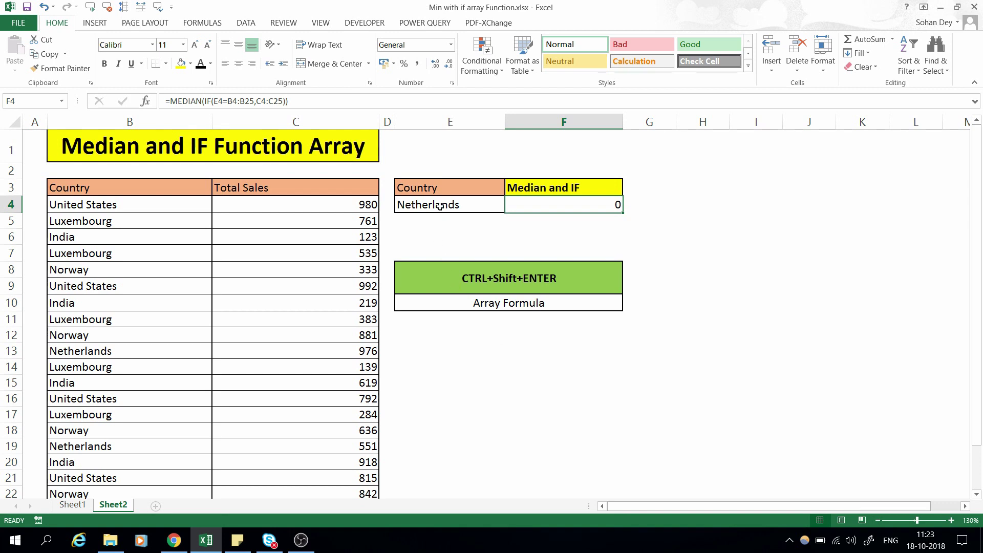
pyautogui.click(439, 206)
pyautogui.scroll(-1, 125, 254)
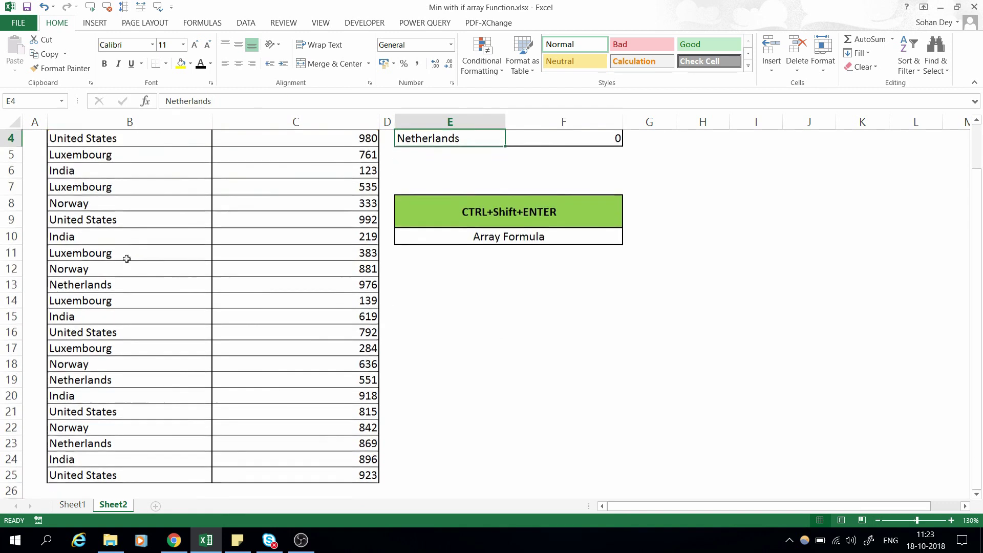
pyautogui.click(99, 285)
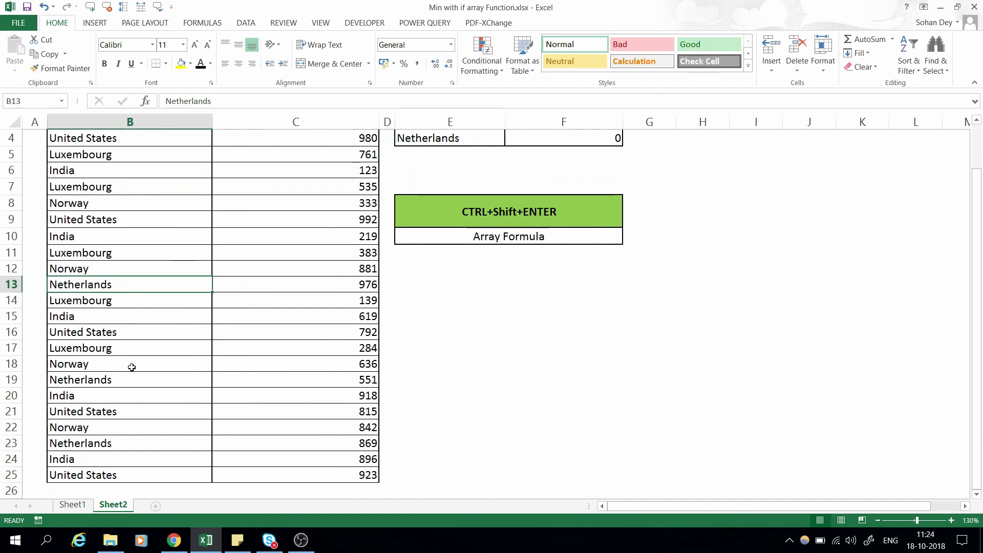
pyautogui.click(106, 381)
pyautogui.click(105, 444)
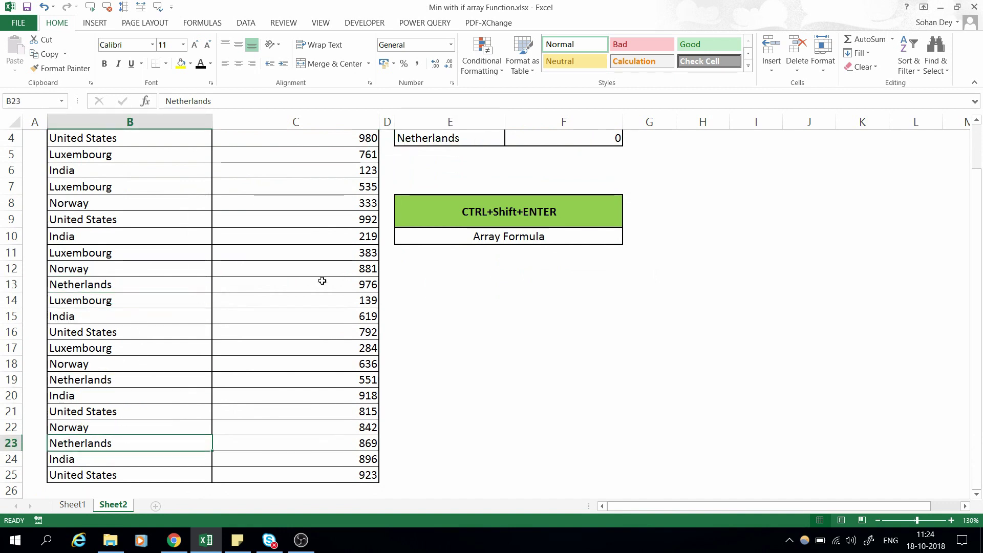
pyautogui.scroll(1, 367, 285)
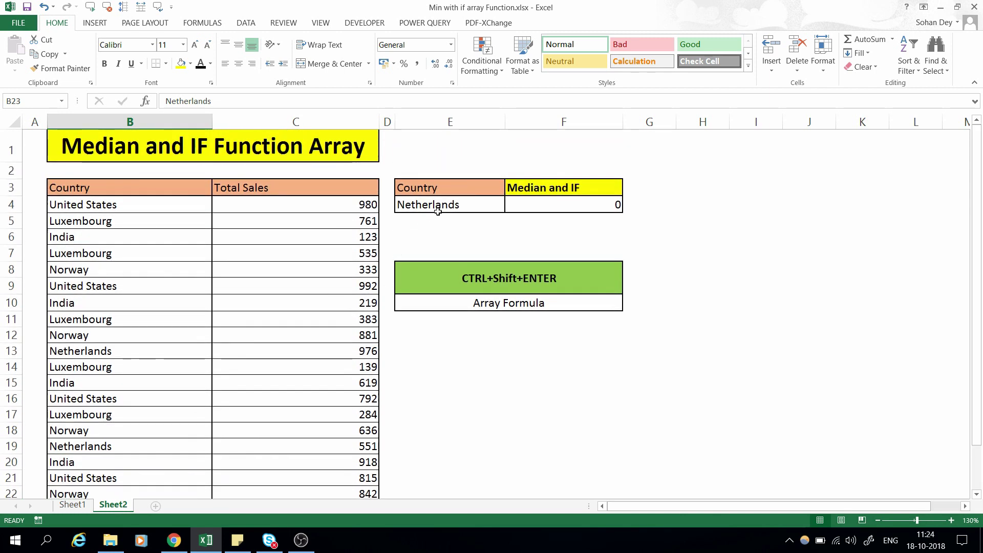
pyautogui.click(124, 252)
pyautogui.scroll(-1, 124, 261)
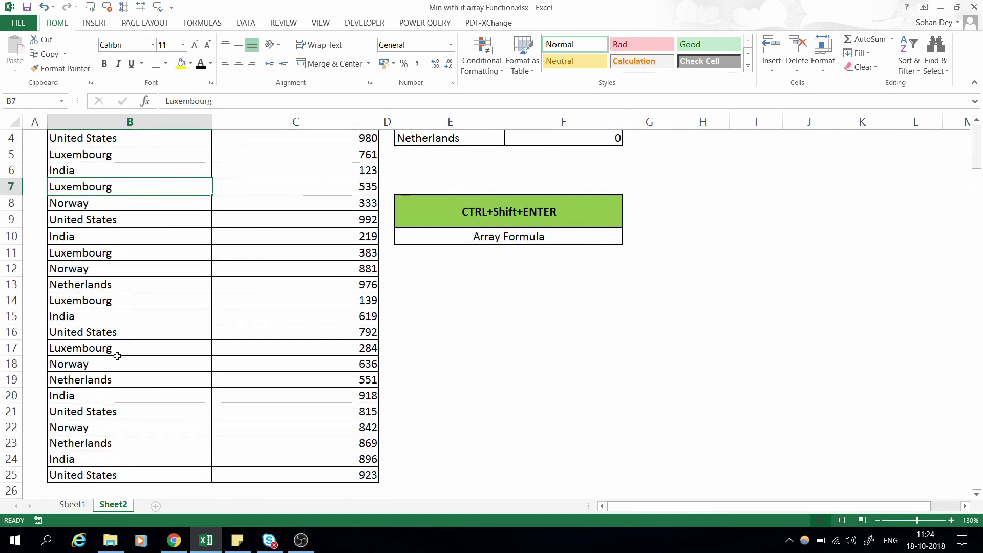
pyautogui.scroll(1, 151, 366)
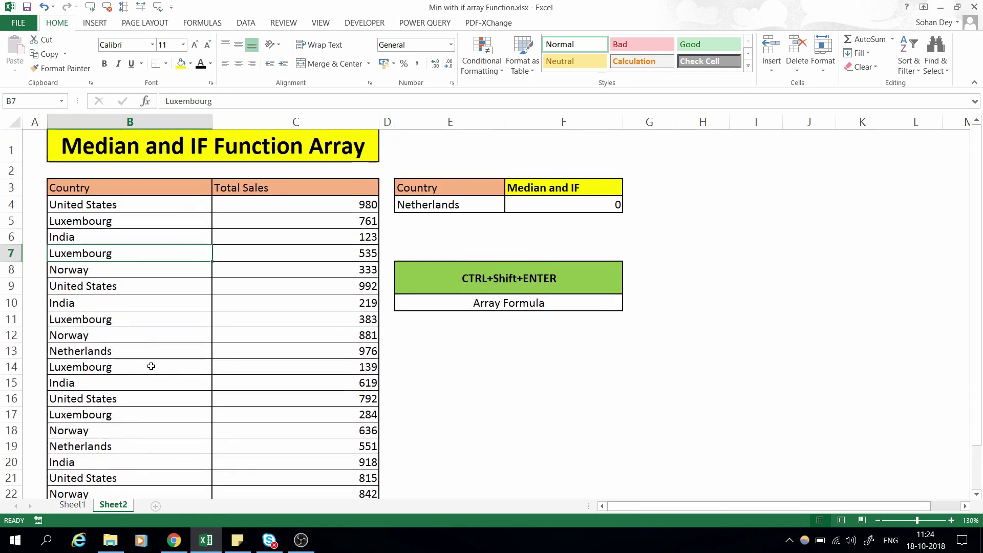
pyautogui.click(555, 205)
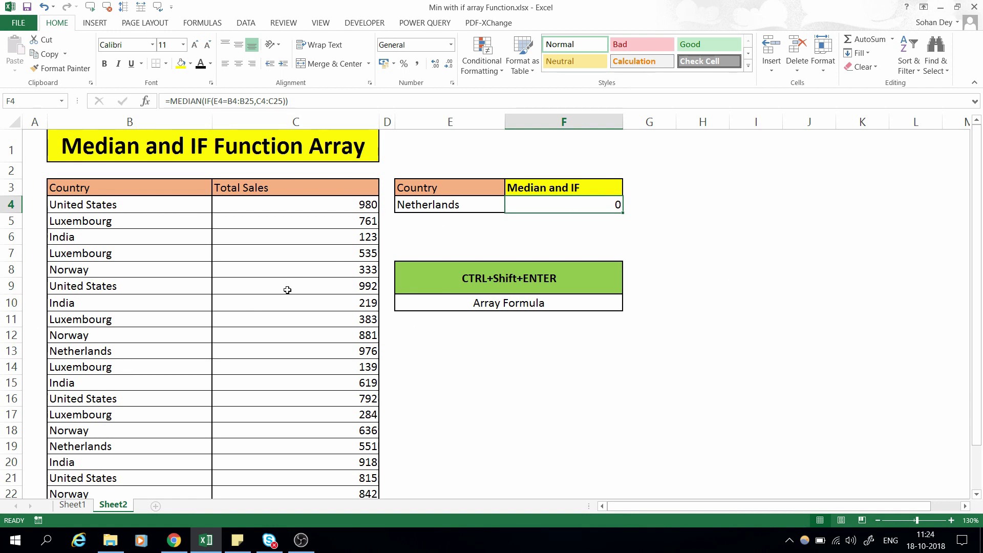
pyautogui.click(133, 258)
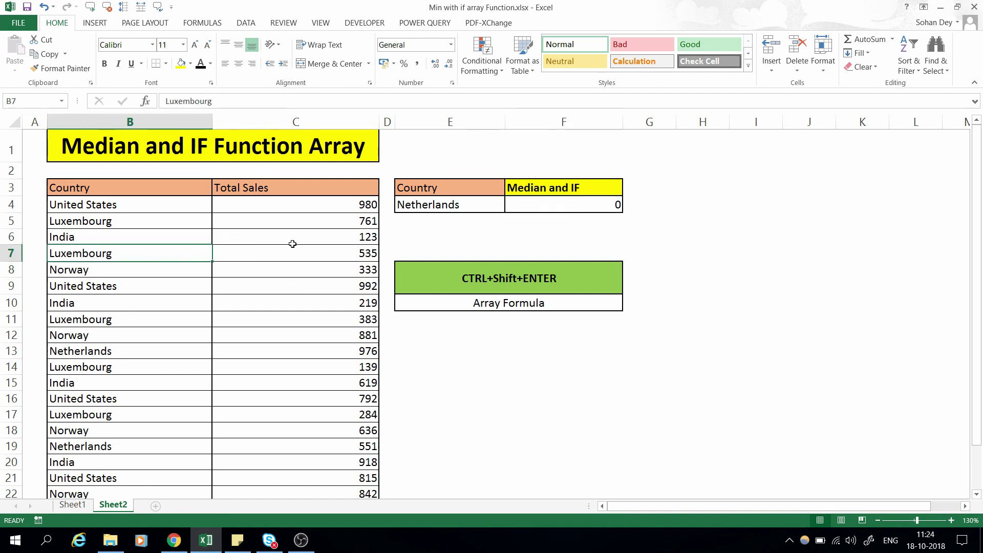
pyautogui.click(471, 207)
pyautogui.press('F2')
pyautogui.press('Escape')
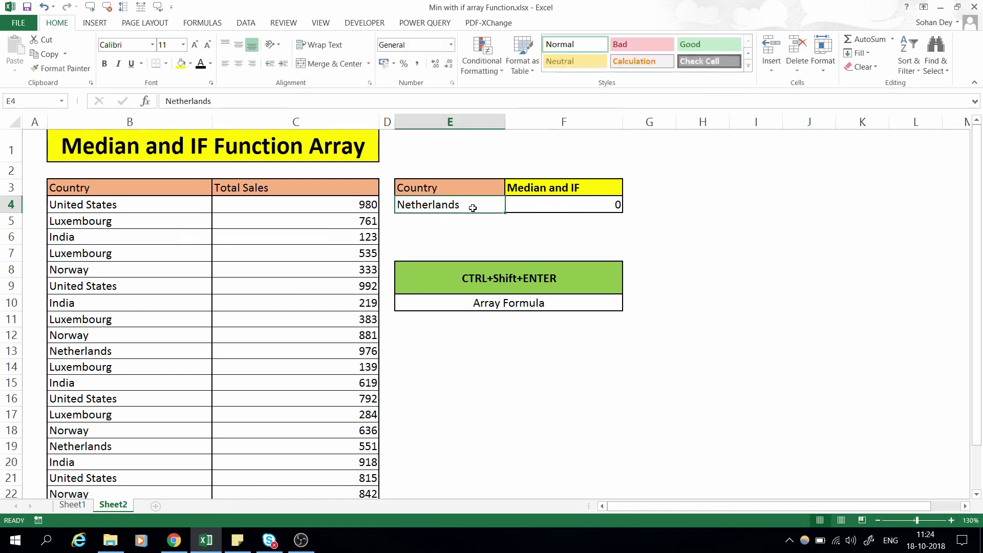
pyautogui.click(100, 222)
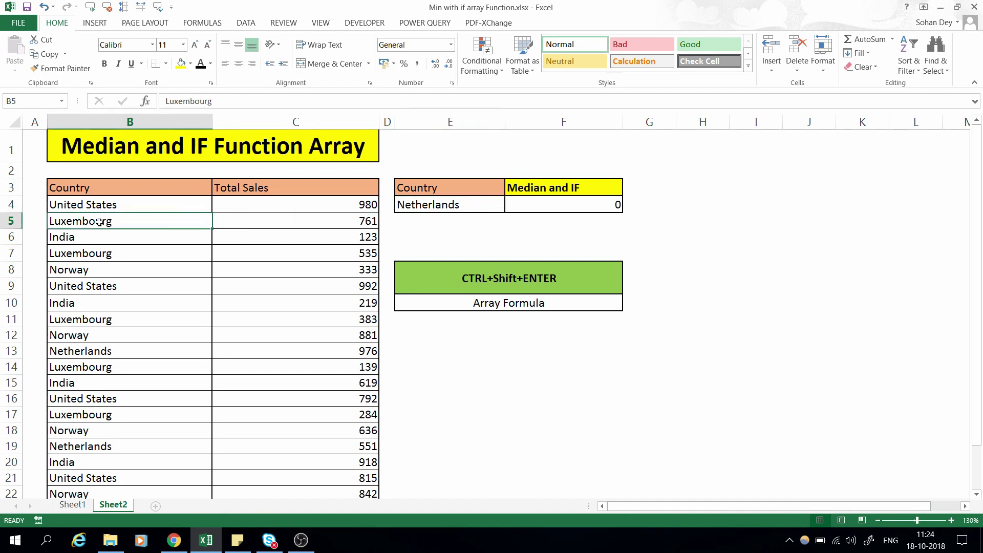
pyautogui.click(545, 204)
pyautogui.scroll(-1, 127, 373)
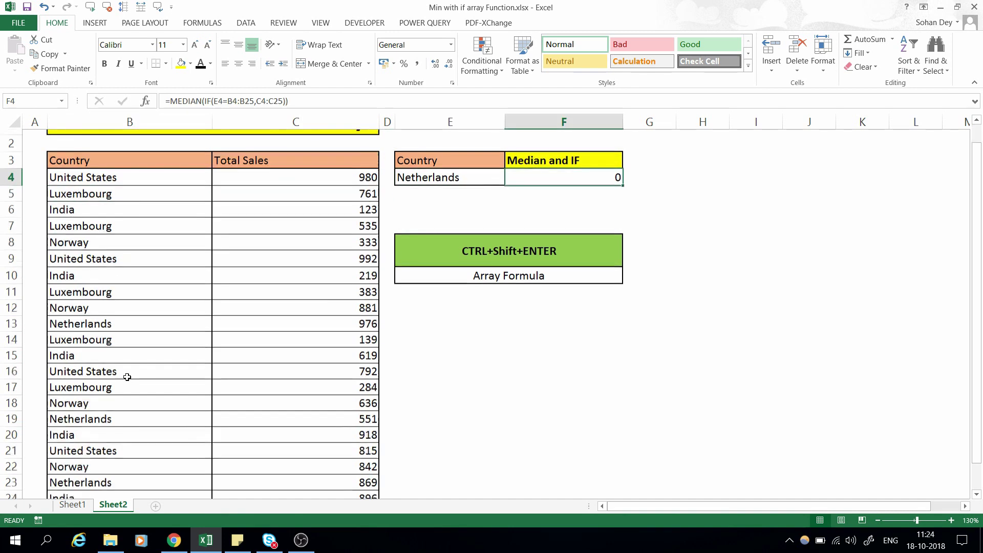
pyautogui.scroll(-1, 127, 378)
pyautogui.scroll(2, 127, 377)
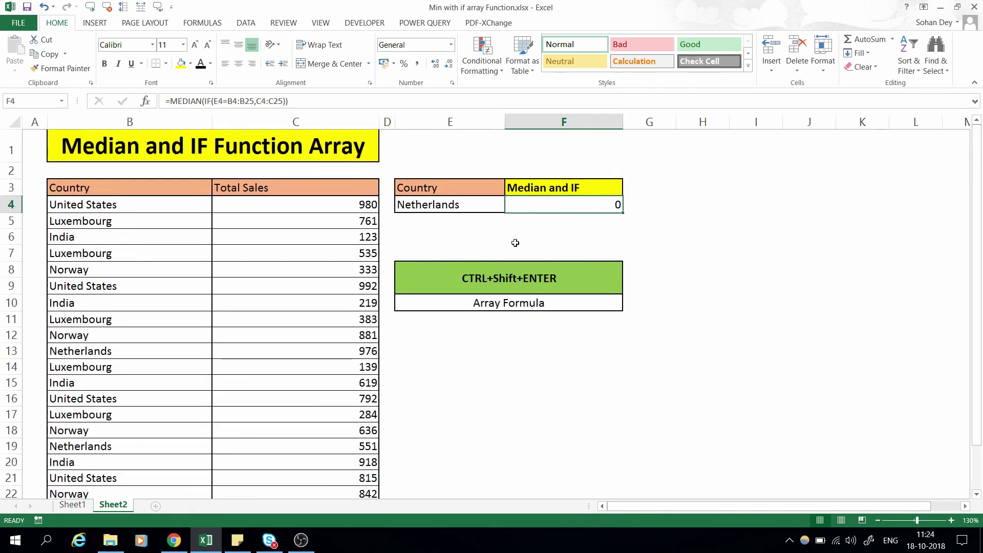
# - Re-enter F4's MEDIAN(IF) as an array formula returning 869, then add filters to row 3
pyautogui.moveTo(288, 103); pyautogui.dragTo(146, 103)
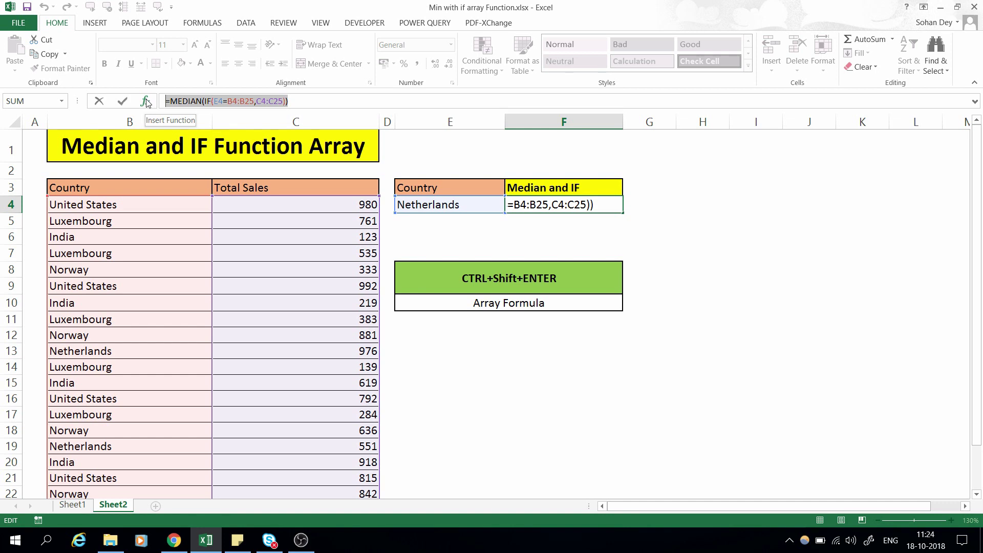
pyautogui.hotkey('ctrl', 'shift', 'Return')
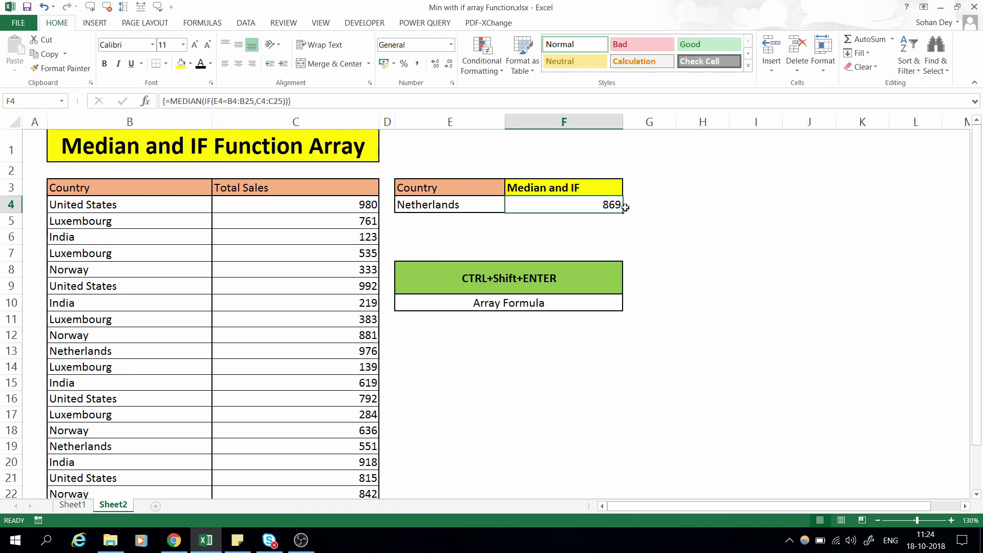
pyautogui.click(272, 184)
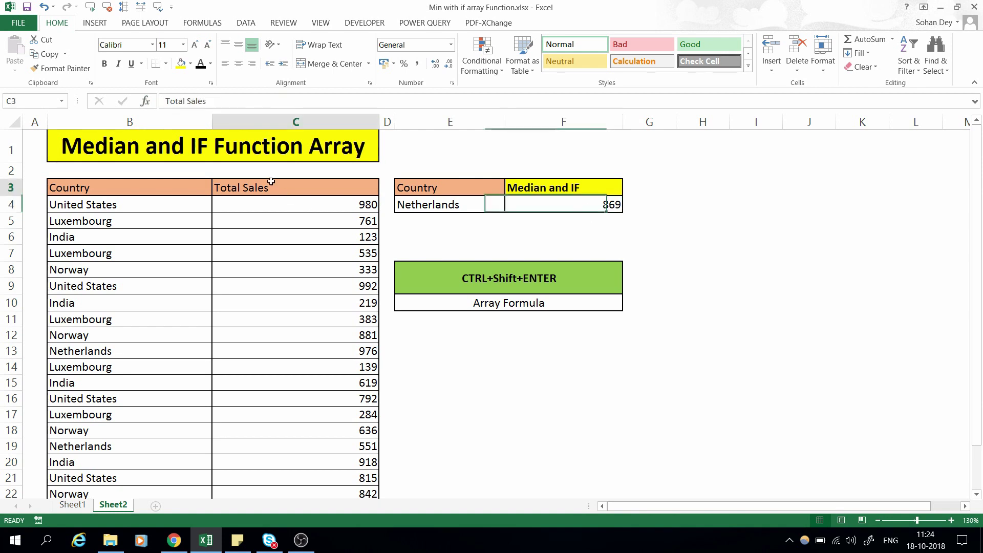
pyautogui.hotkey('shift', 'space')
pyautogui.hotkey('ctrl', 'shift', 'l')
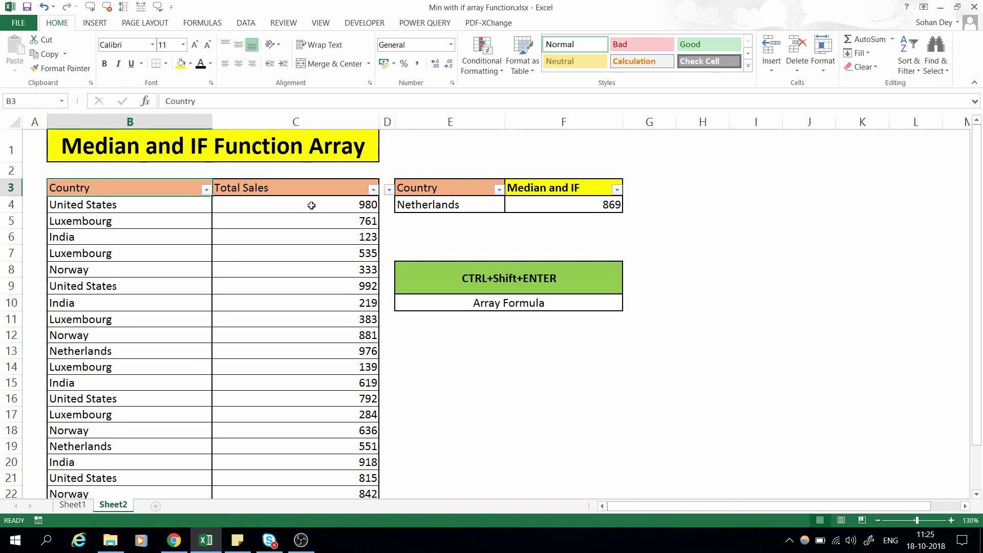
# - Filter Country to Netherlands only, showing sales 976, 551 and 869
pyautogui.click(427, 204)
pyautogui.click(563, 204)
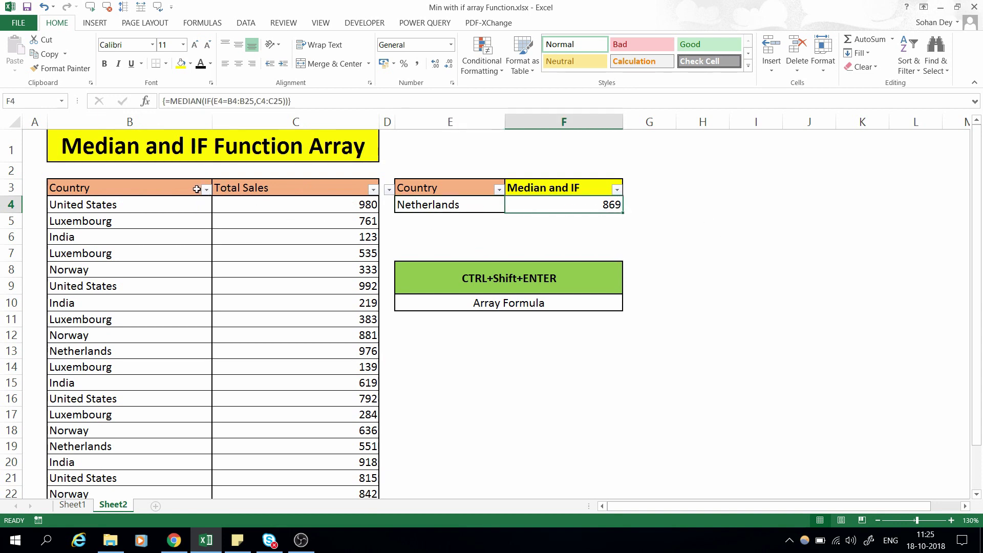
pyautogui.click(205, 190)
pyautogui.click(97, 313)
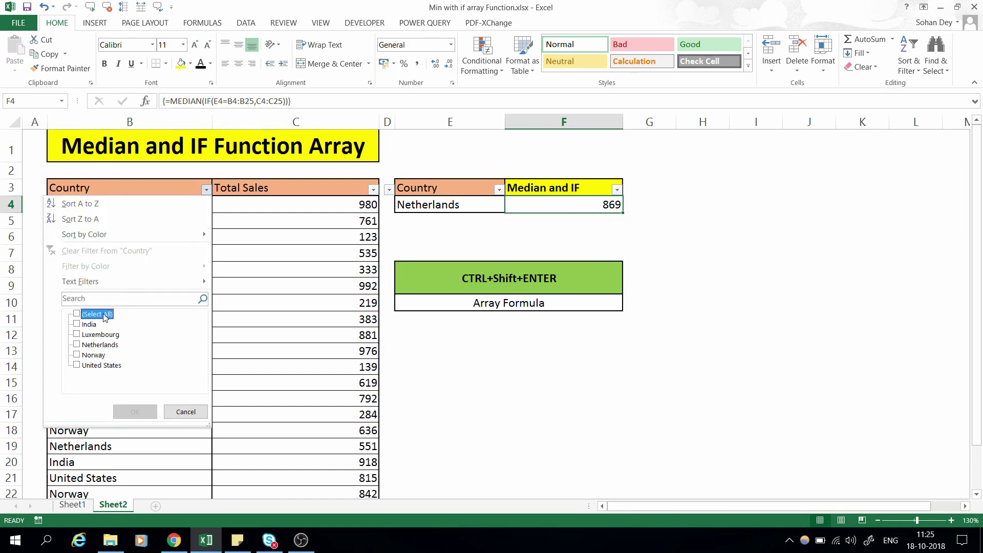
pyautogui.click(101, 345)
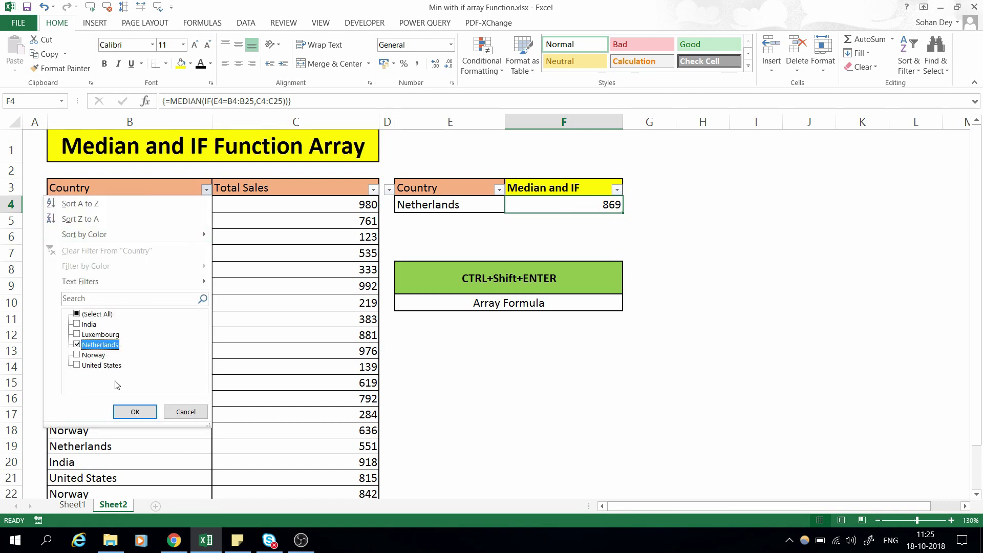
pyautogui.click(131, 412)
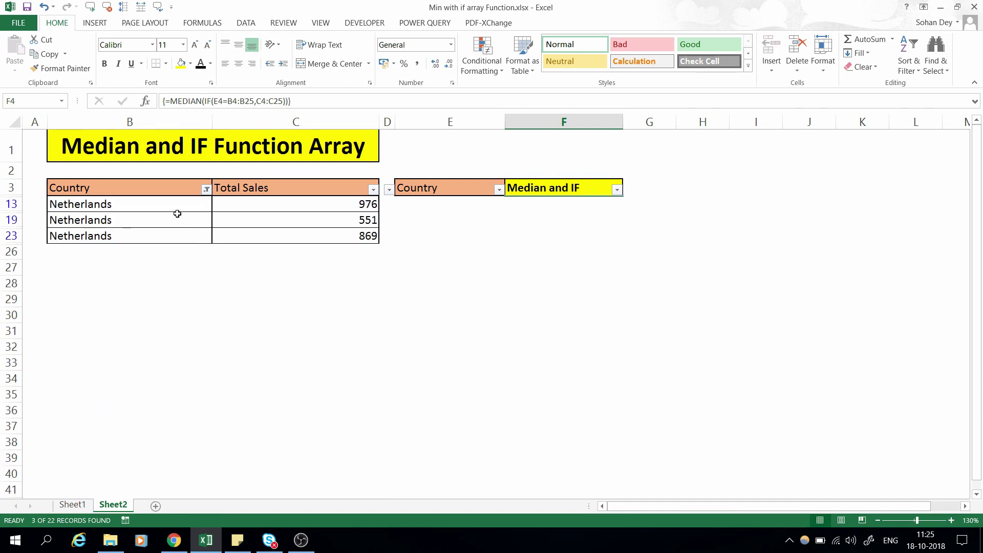
pyautogui.click(369, 204)
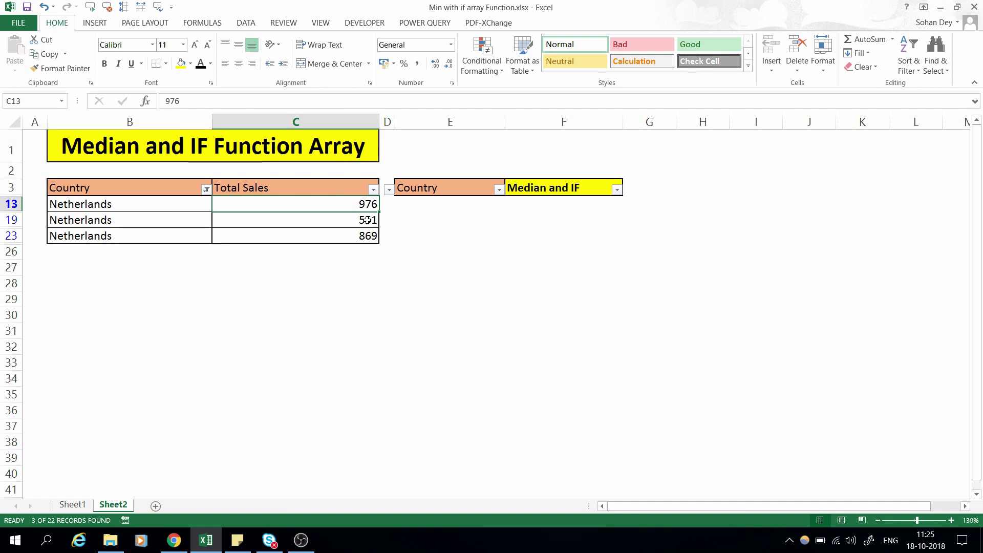
pyautogui.press('Down')
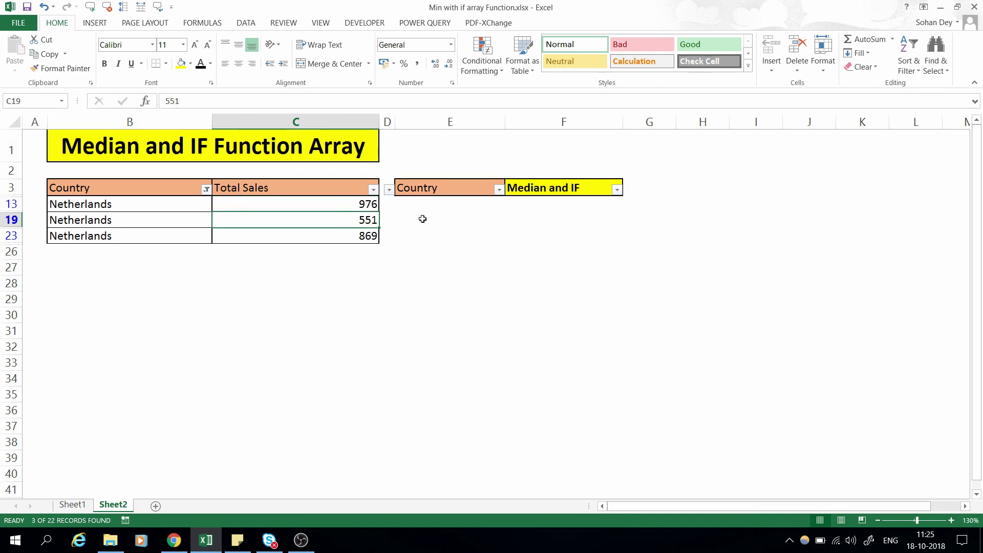
pyautogui.click(359, 241)
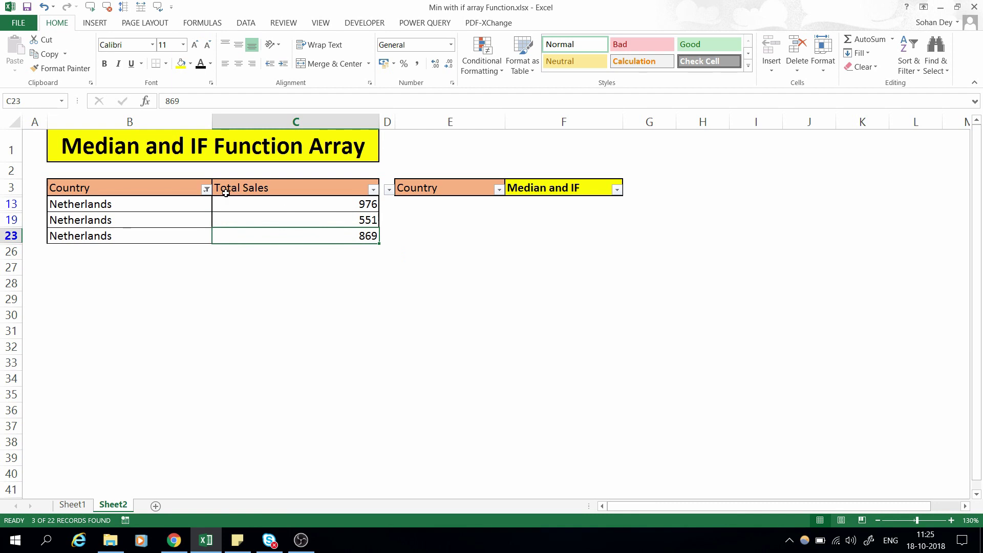
pyautogui.click(183, 190)
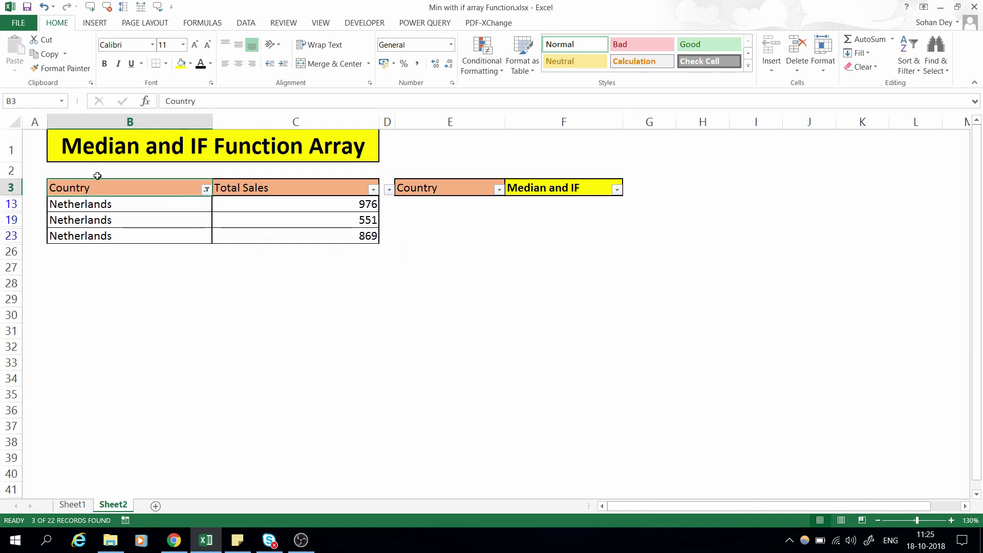
# - Remove the AutoFilter and select F4 to show its 869 array formula result
pyautogui.hotkey('ctrl', 'shift', 'l')
pyautogui.click(567, 208)
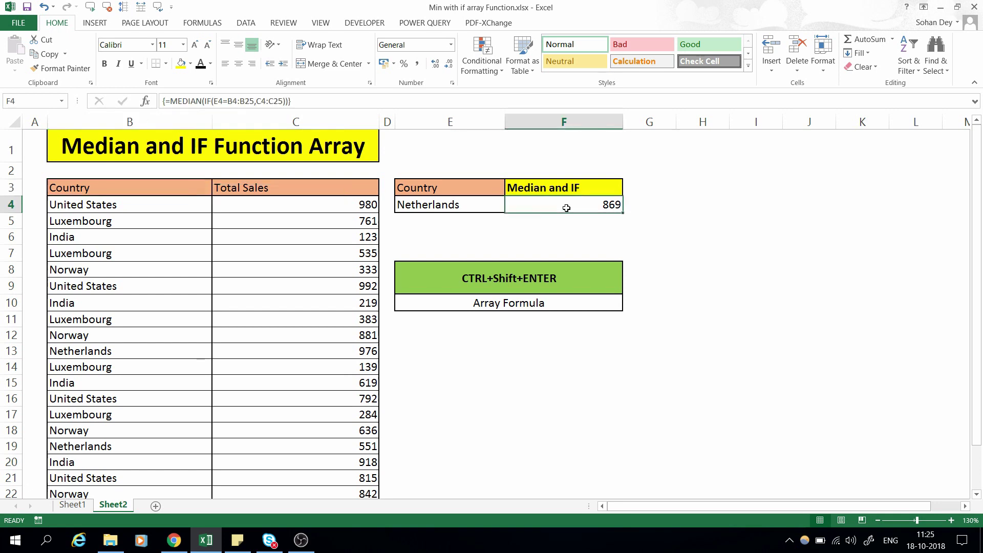